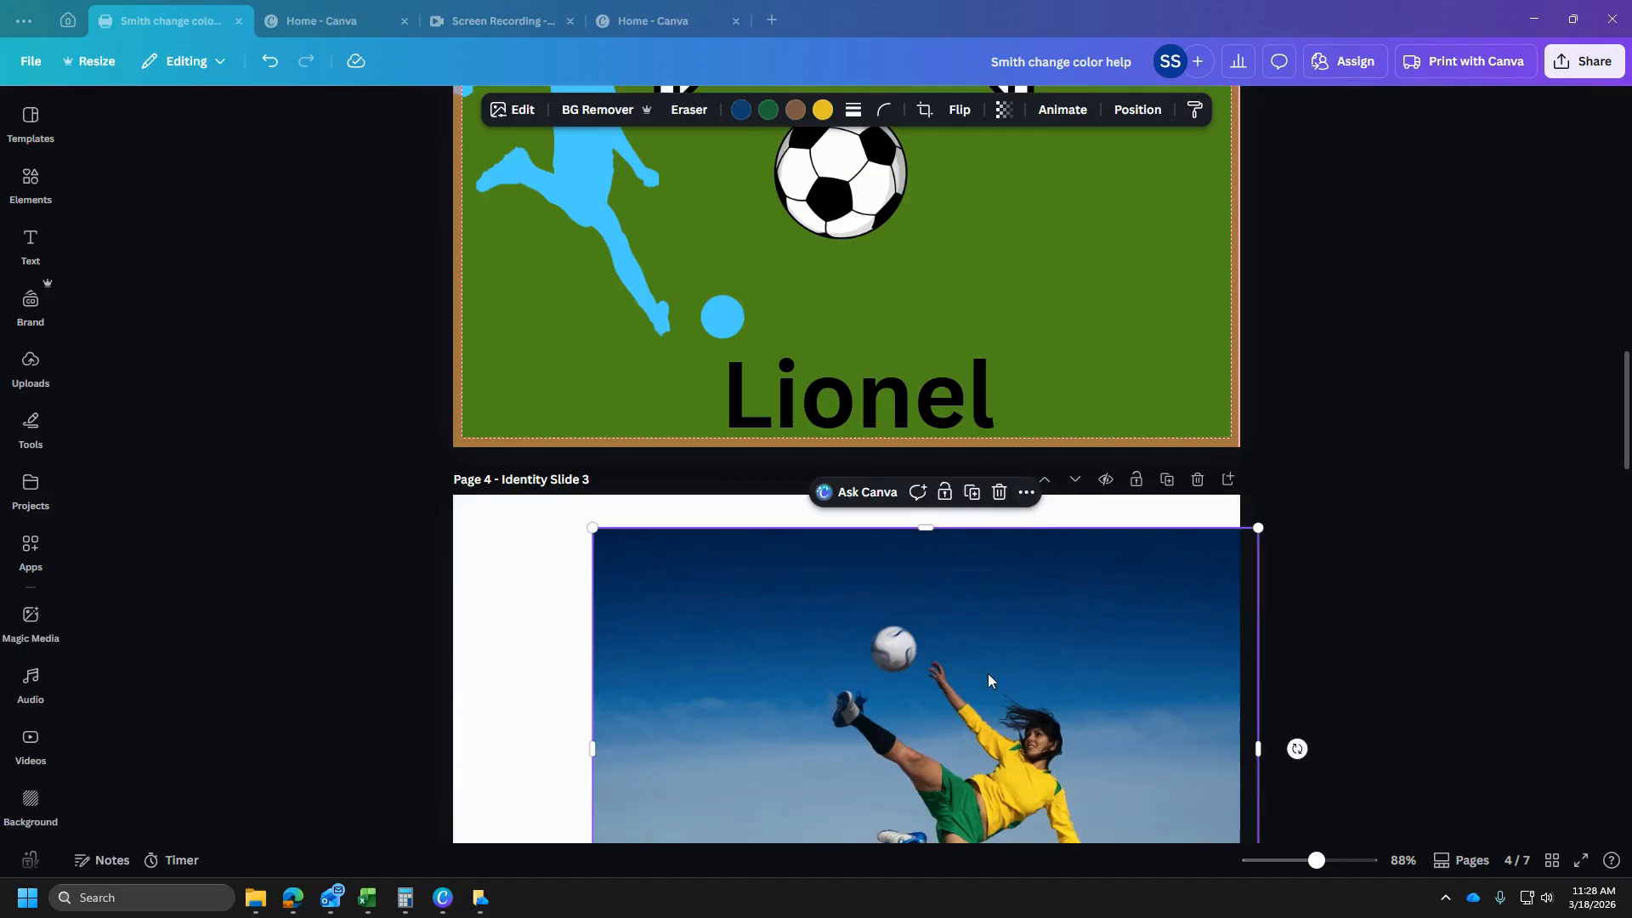
- Place the soccer player photo on page 3 over the green slide and remove its background
drag(952, 763, 861, 453)
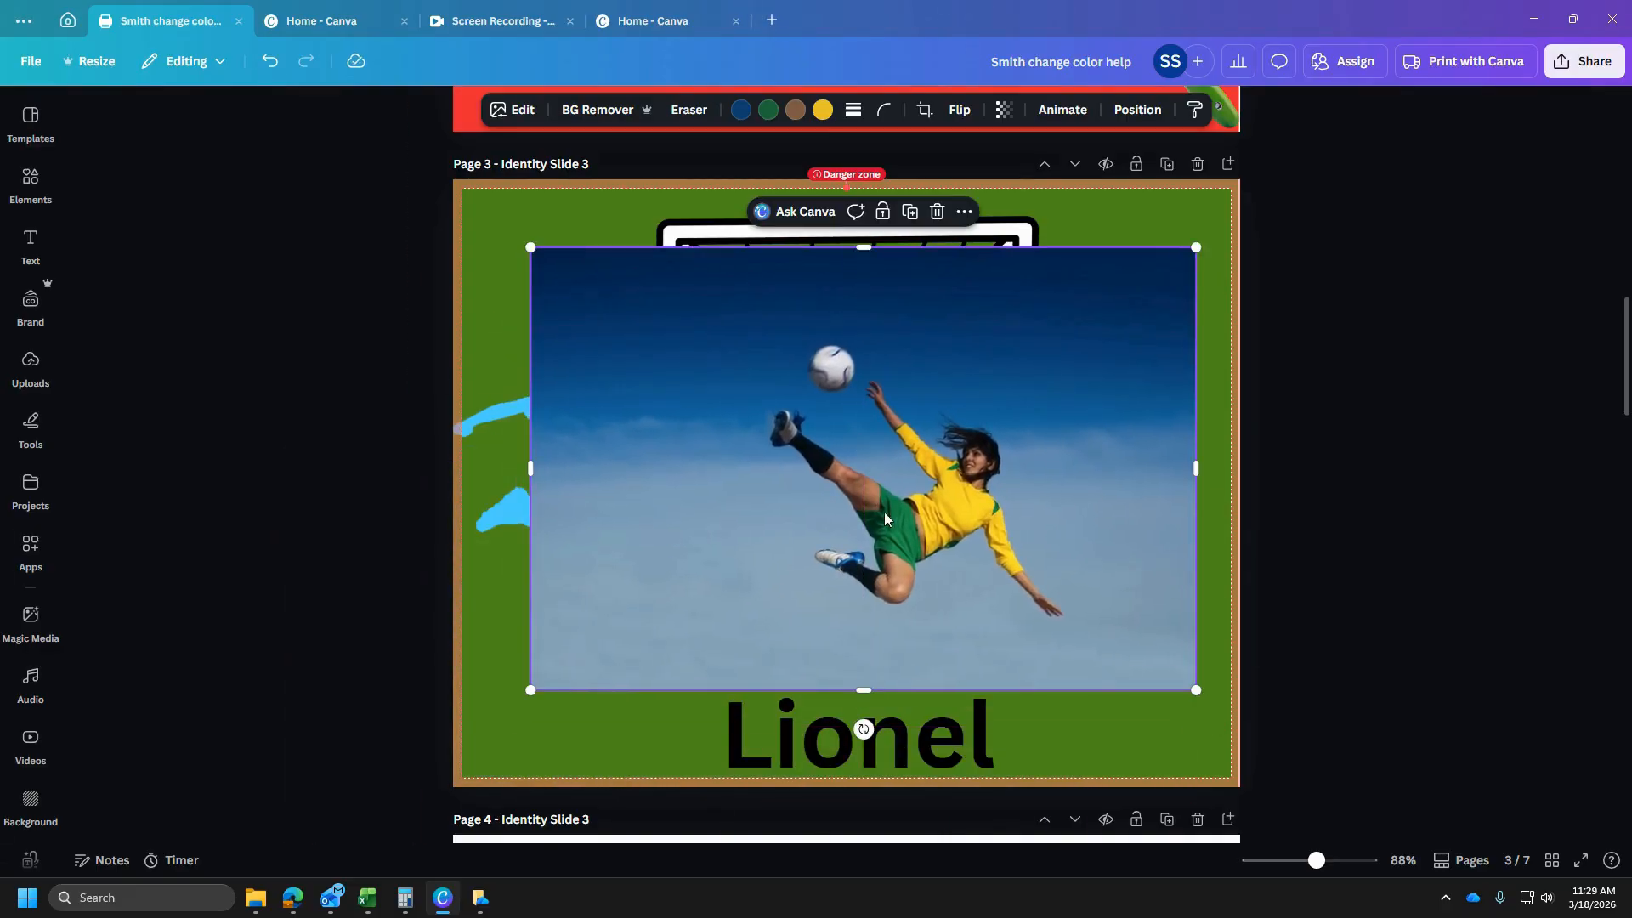
drag(774, 398, 950, 487)
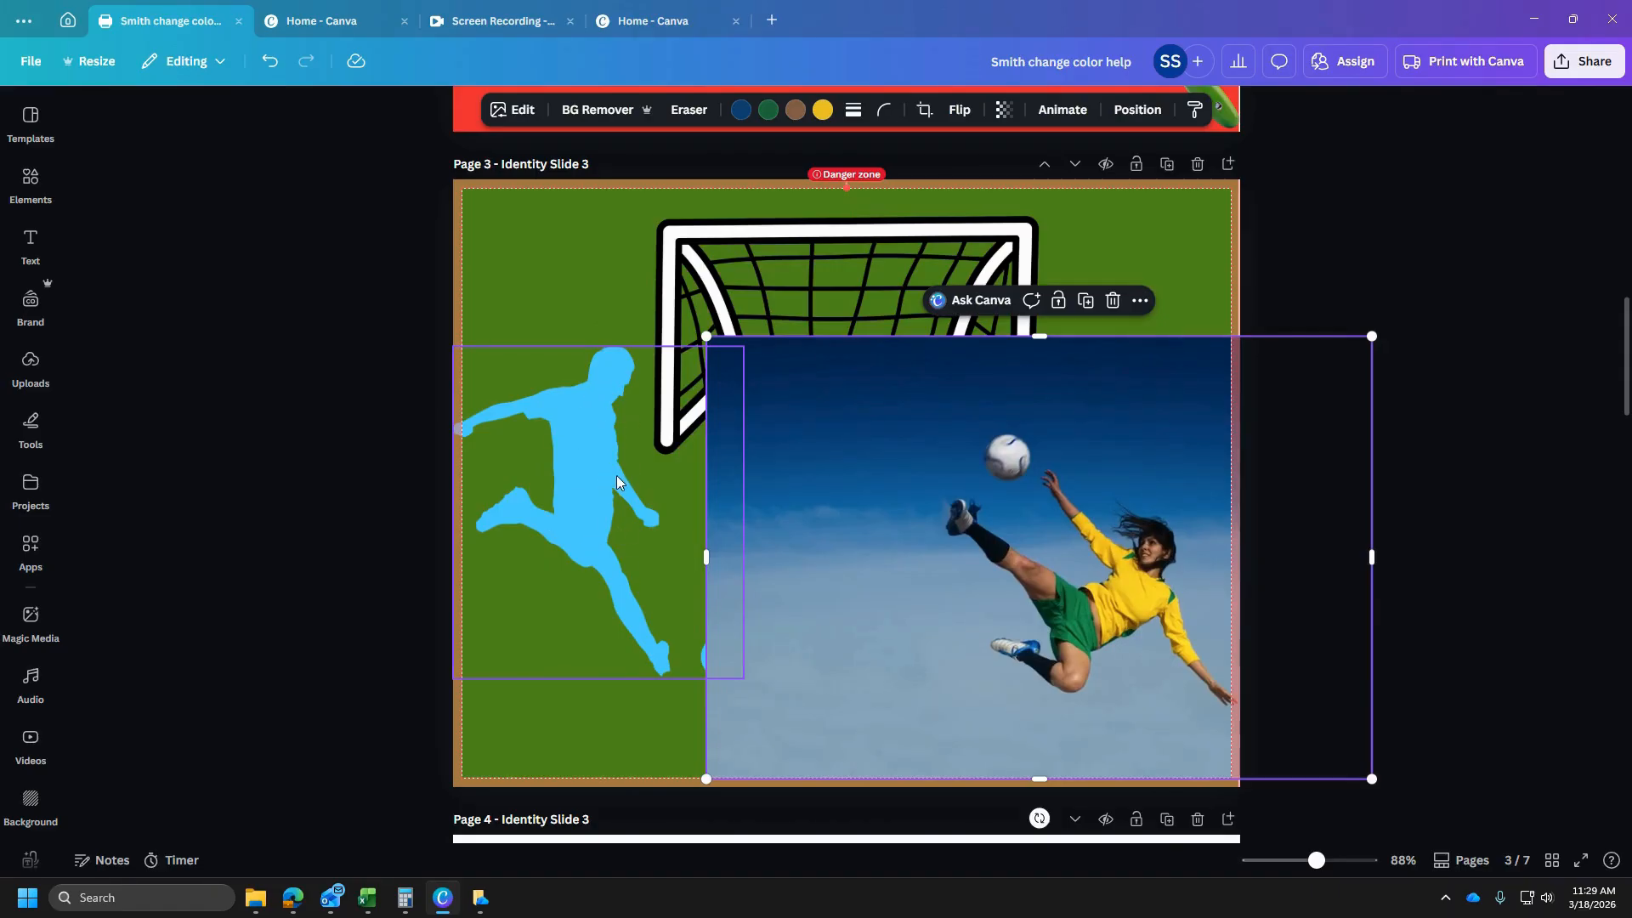
drag(1013, 559, 951, 488)
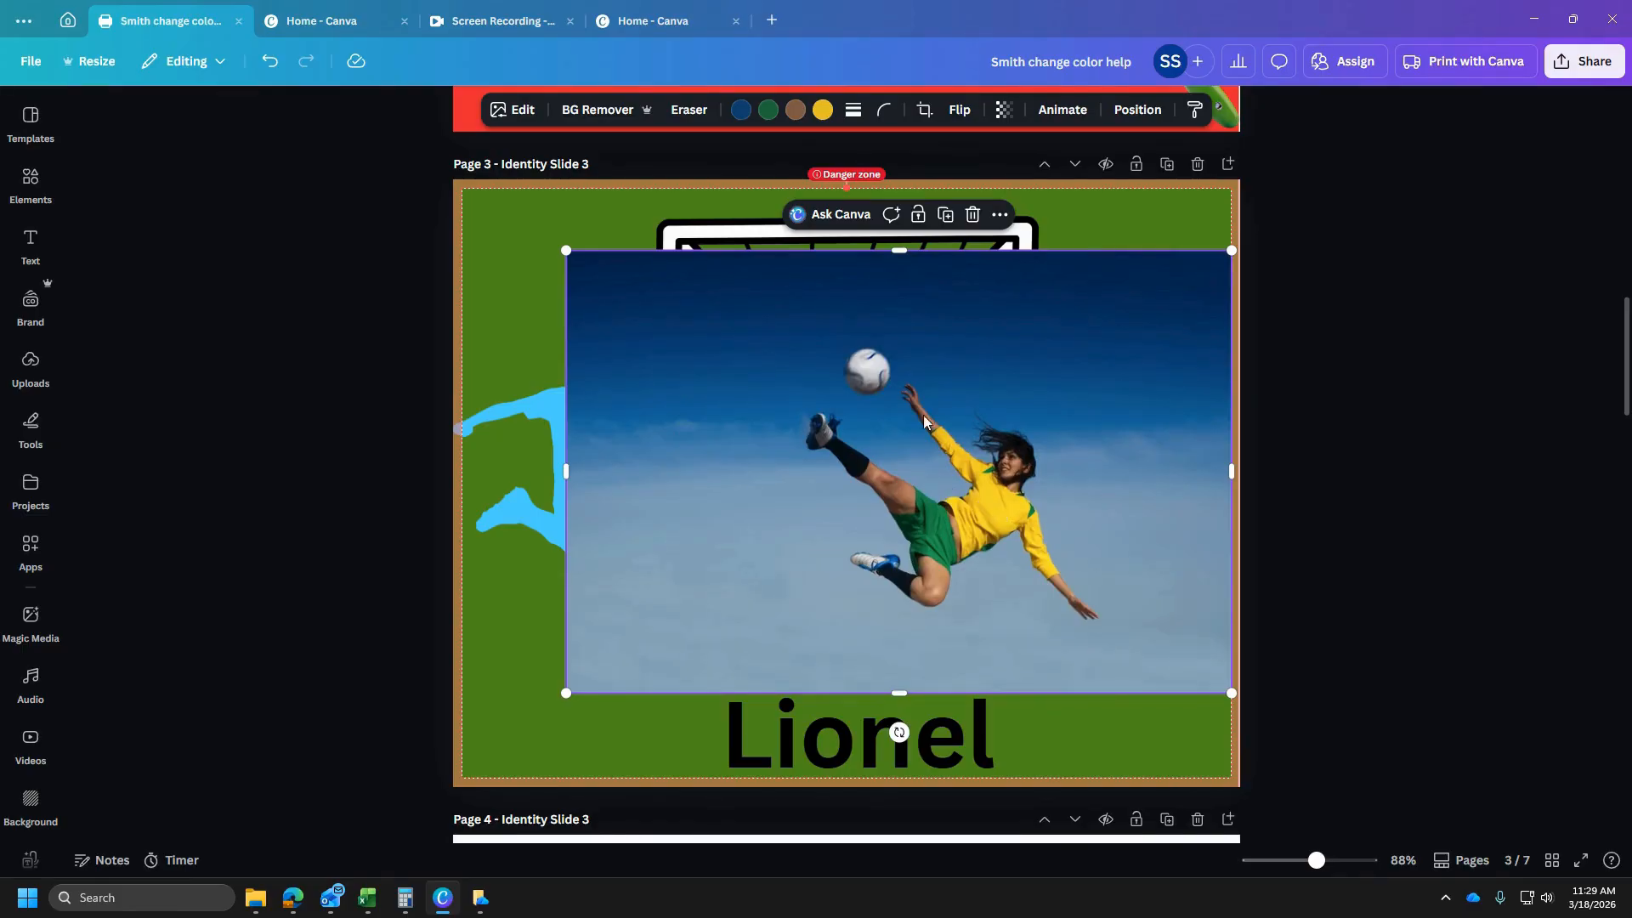
click(597, 109)
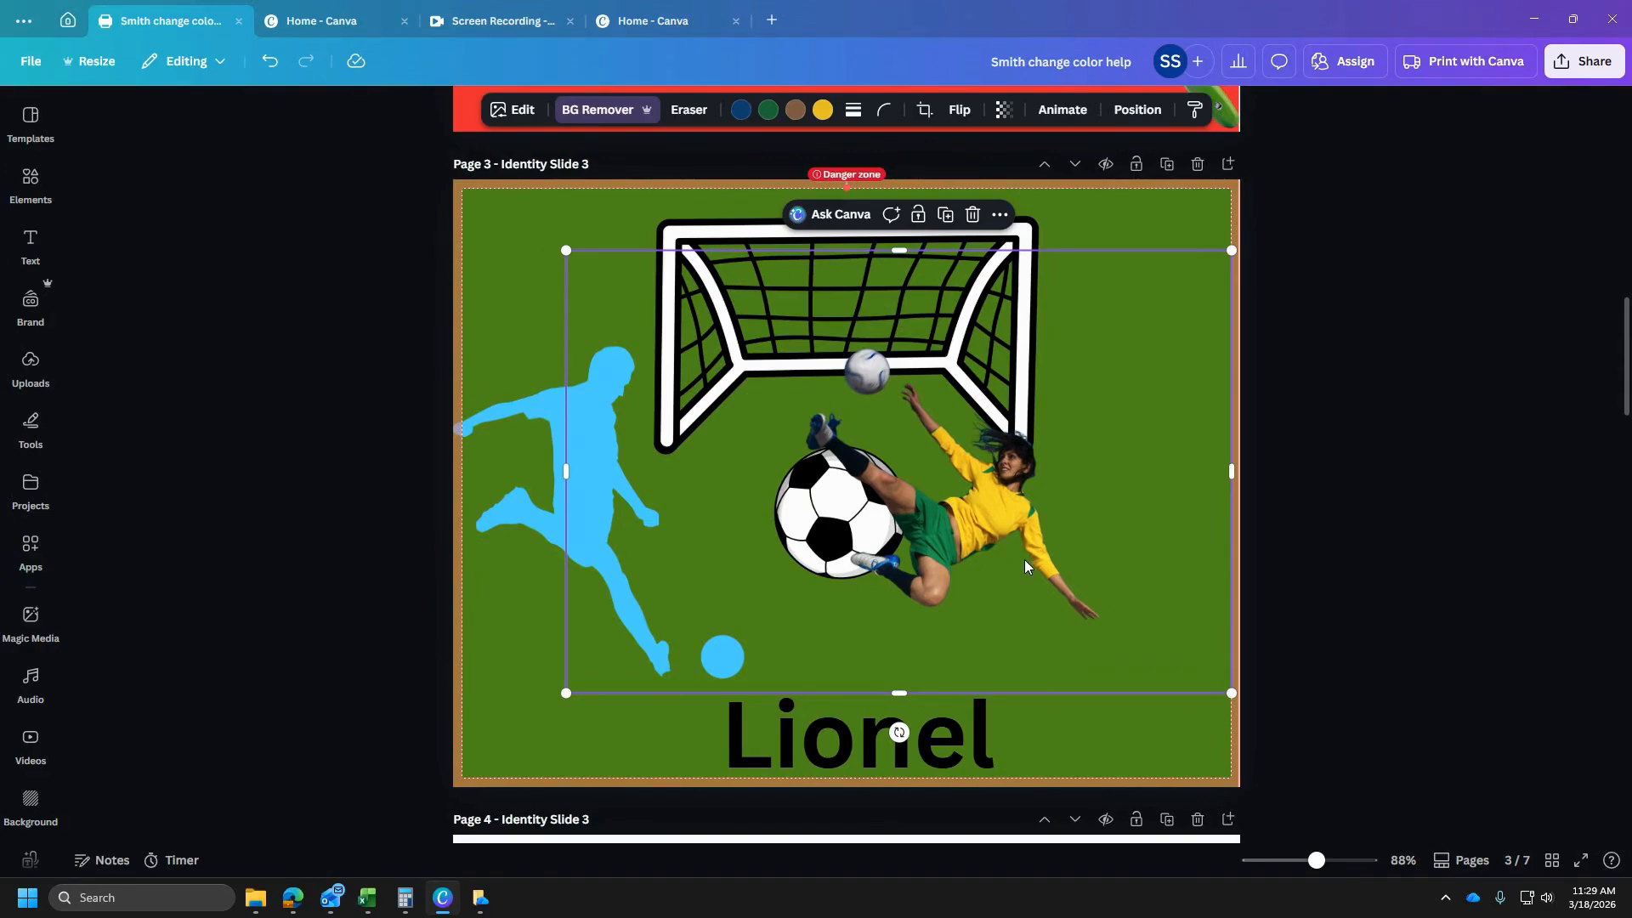
- Move the cut-out soccer player to blank page 4 and enlarge it until the figure nearly fills the page
scroll(1023, 559, down, 3)
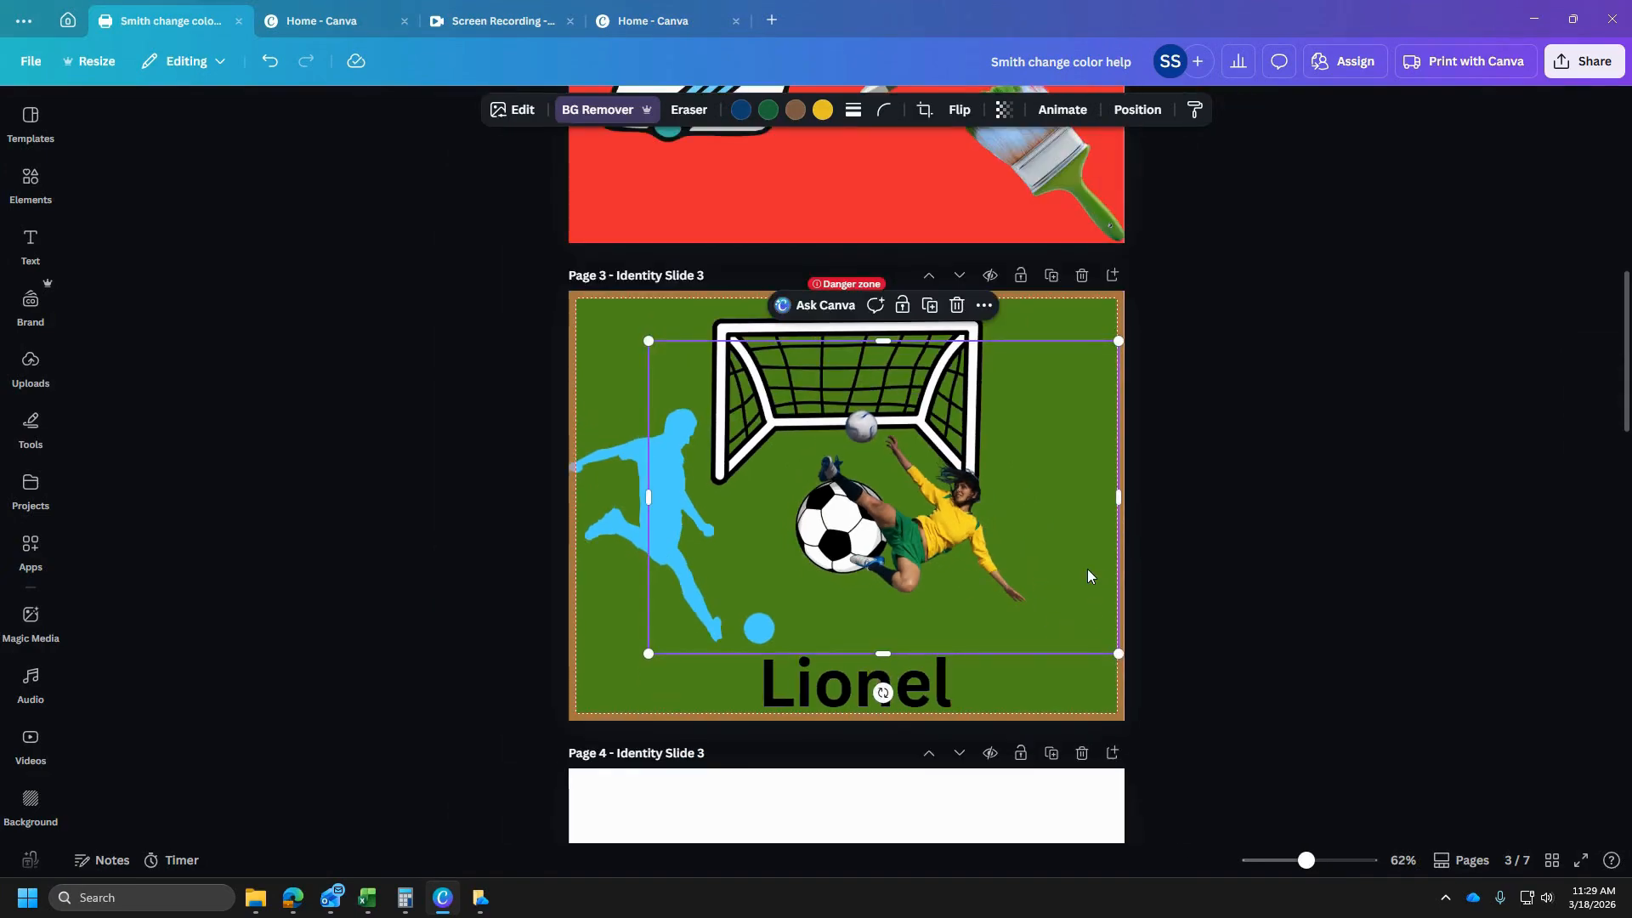
scroll(974, 515, down, 1)
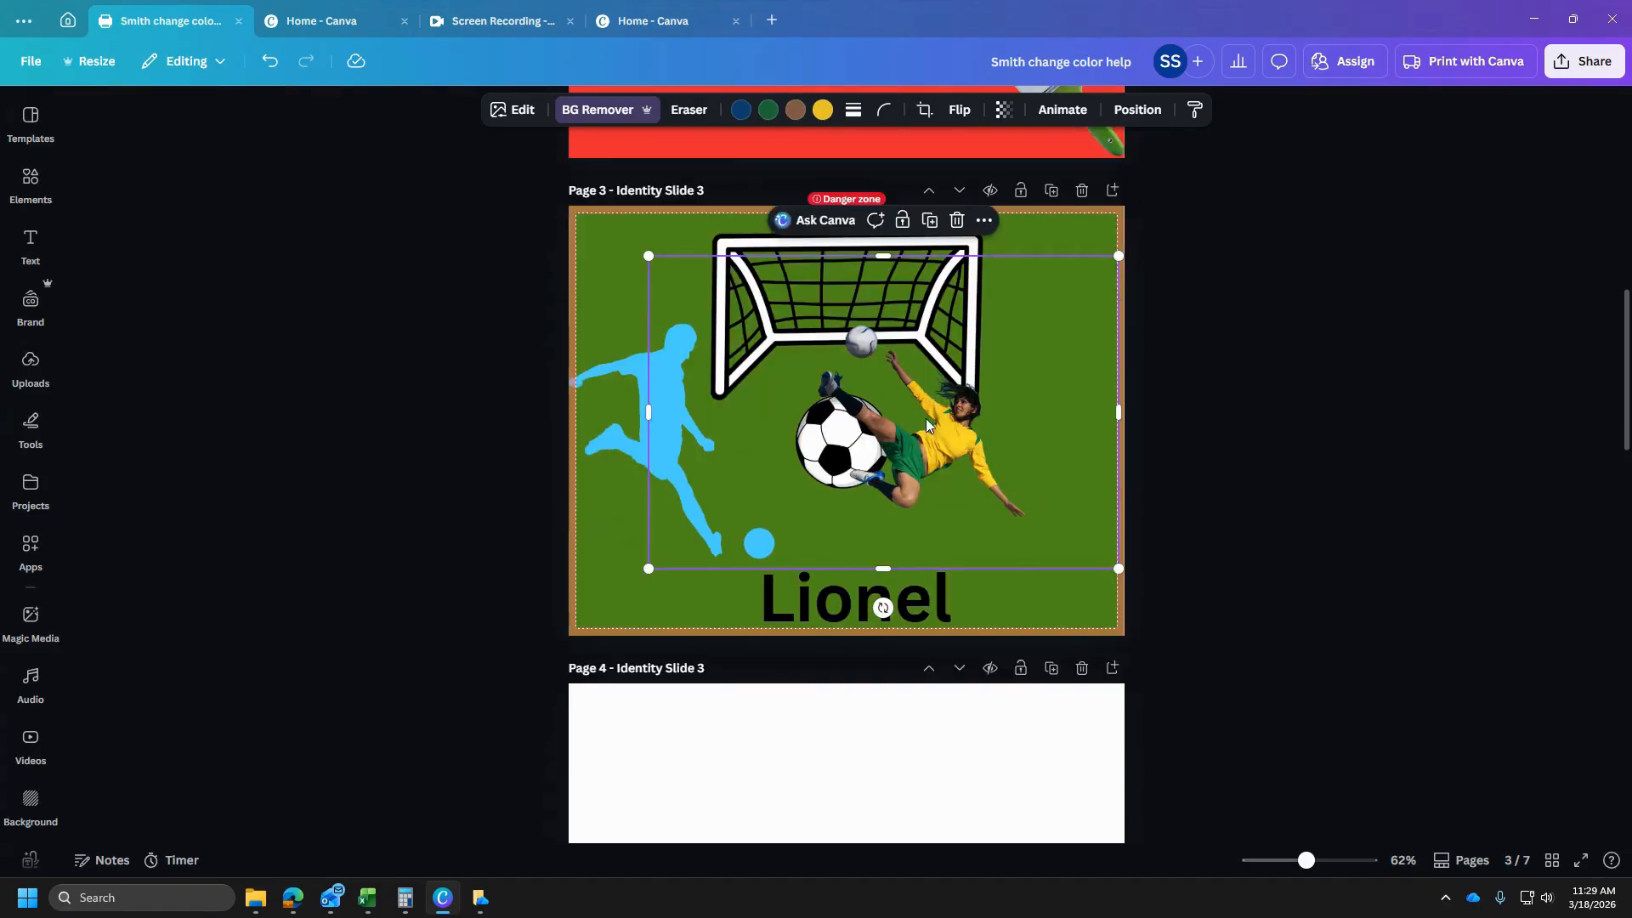
scroll(931, 421, down, 2)
drag(899, 341, 892, 743)
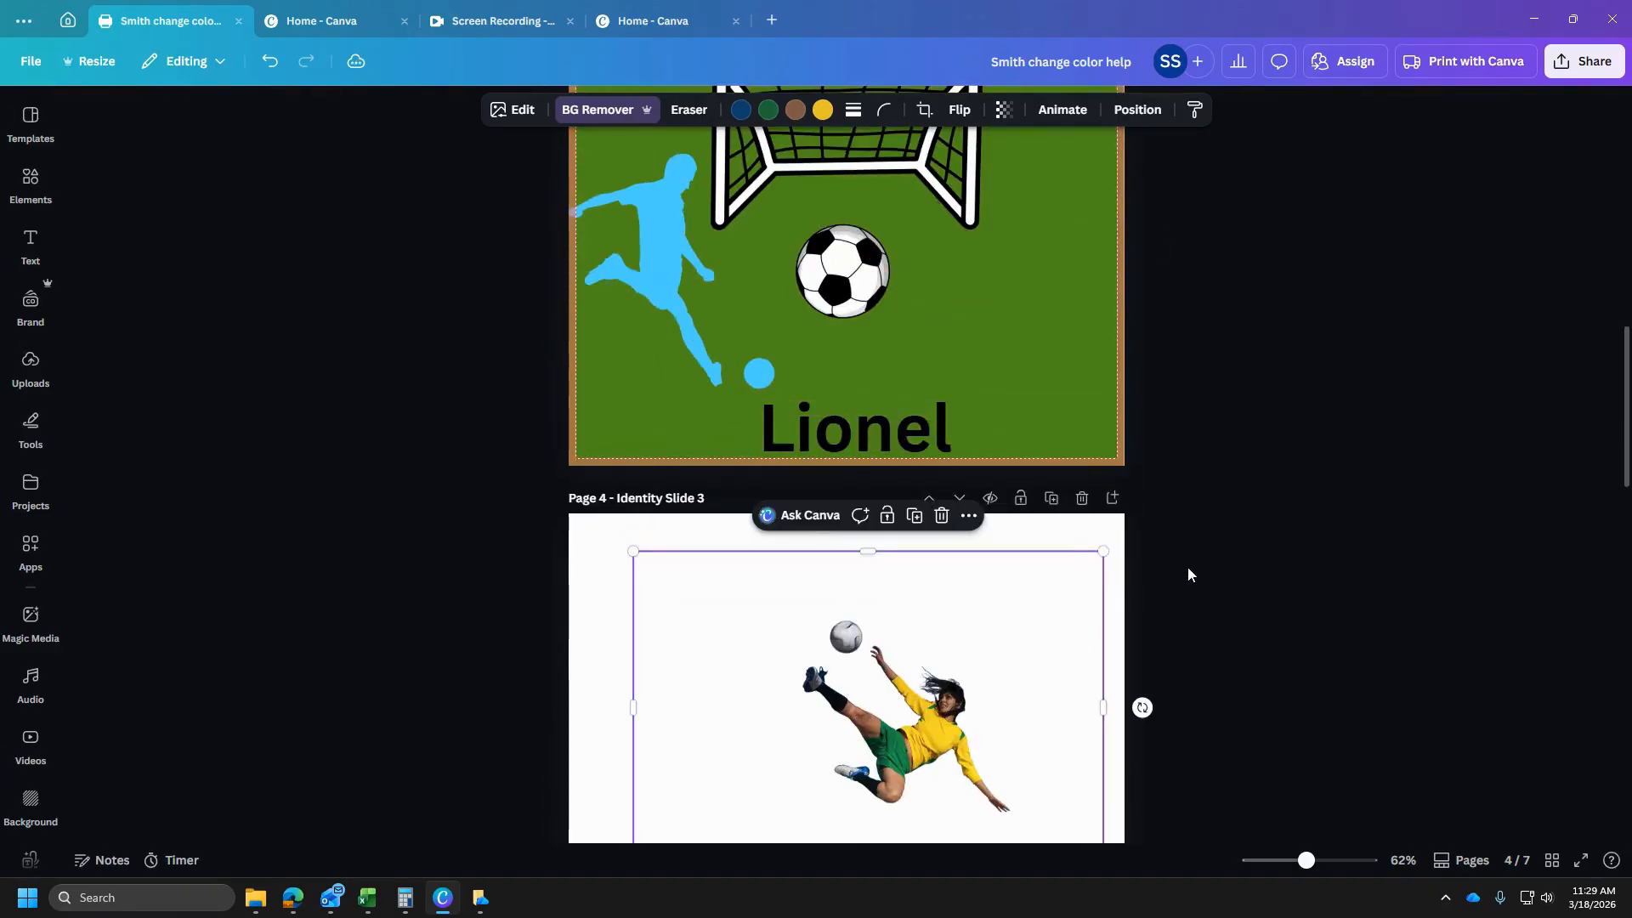
scroll(1188, 569, down, 2)
drag(919, 534, 704, 663)
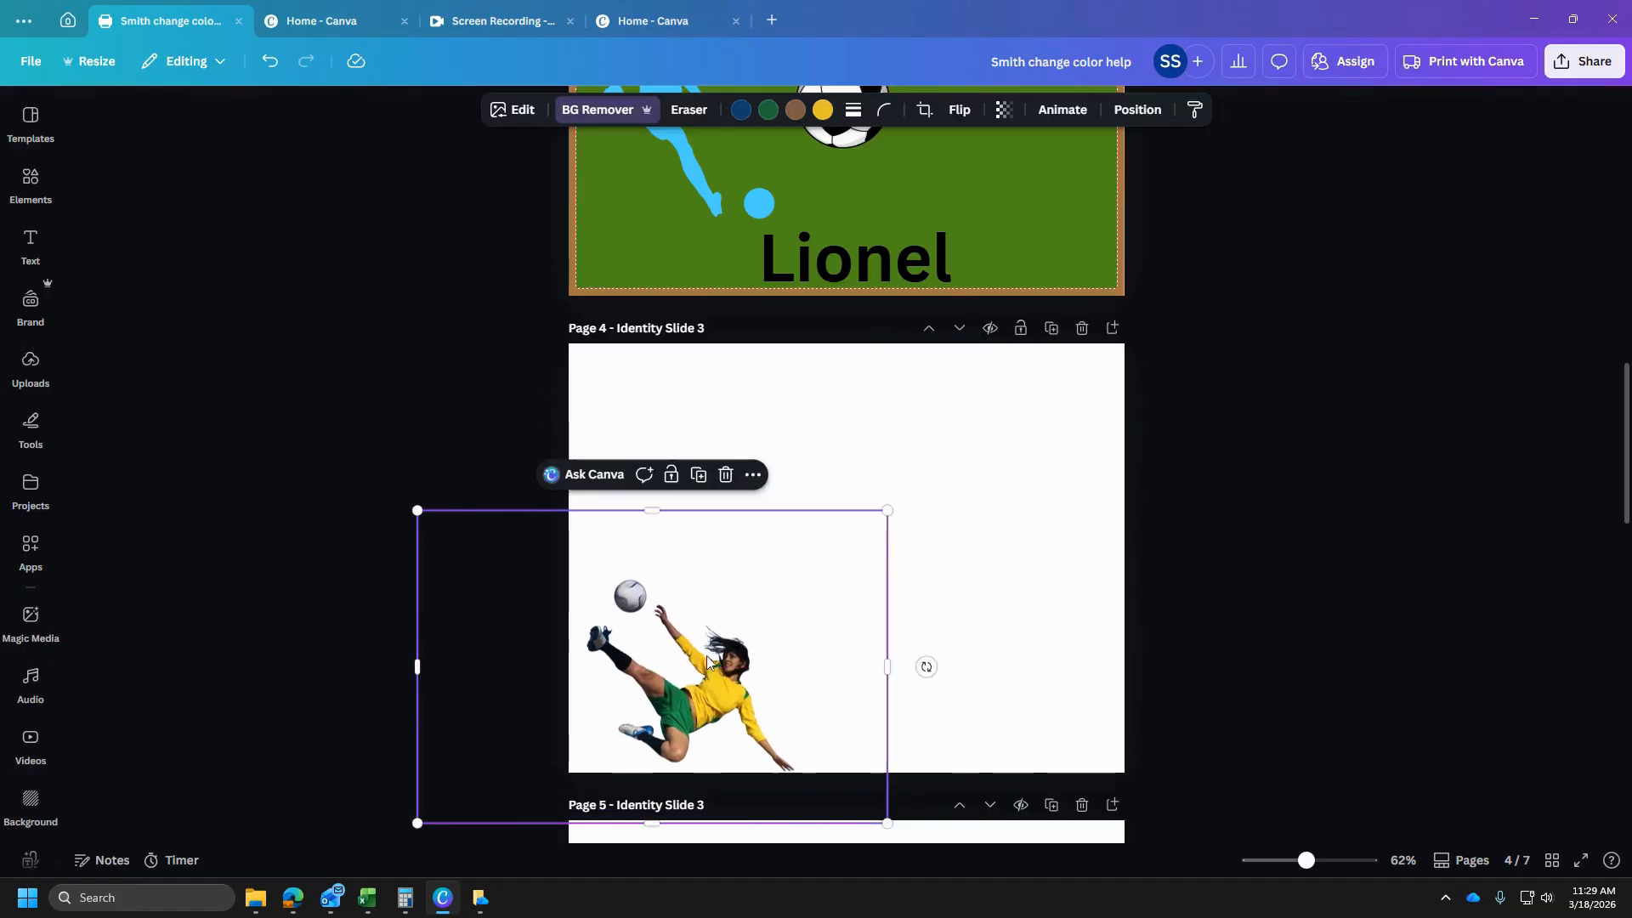
drag(891, 510, 1221, 291)
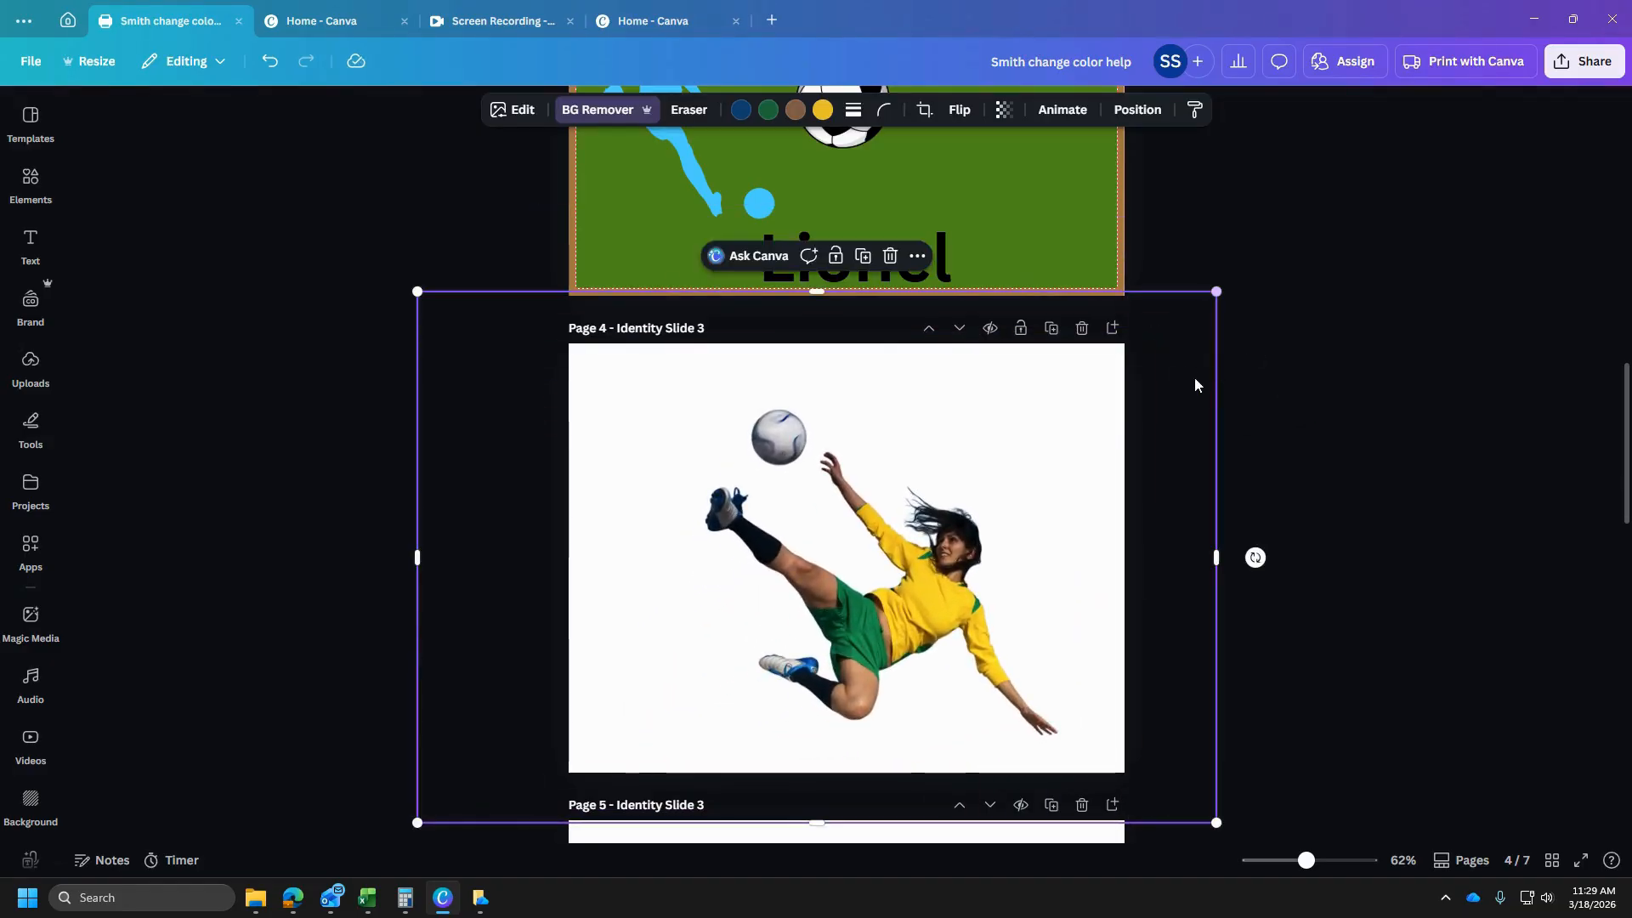
drag(1008, 597, 977, 565)
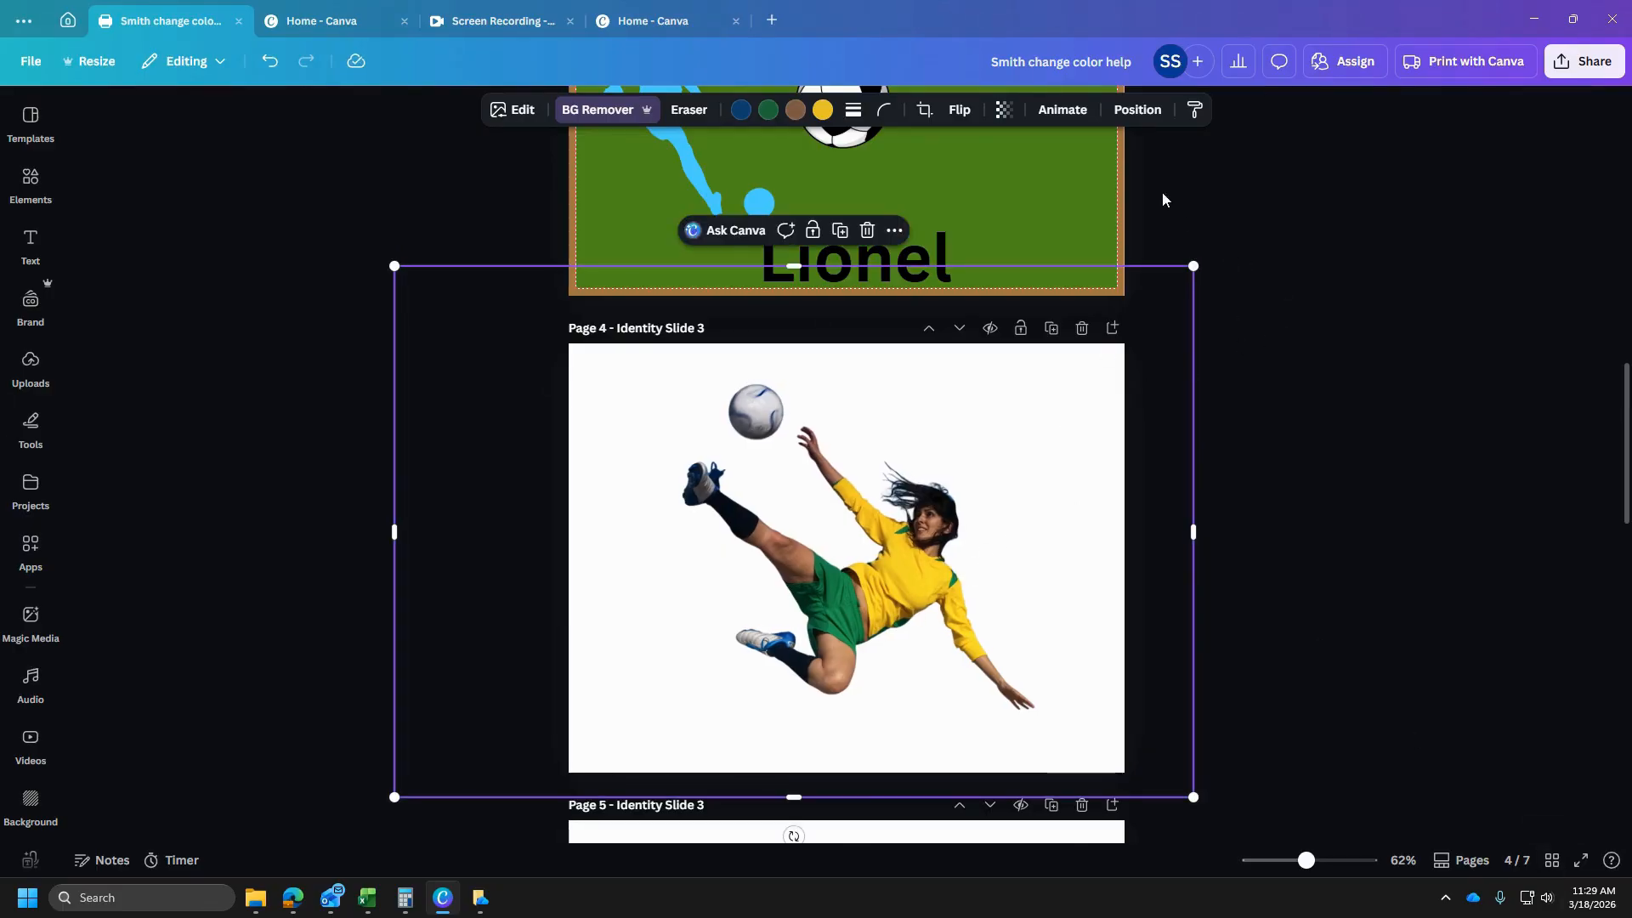
- Download only the current page, page 4, as a PNG with a transparent background
click(1584, 61)
click(1407, 410)
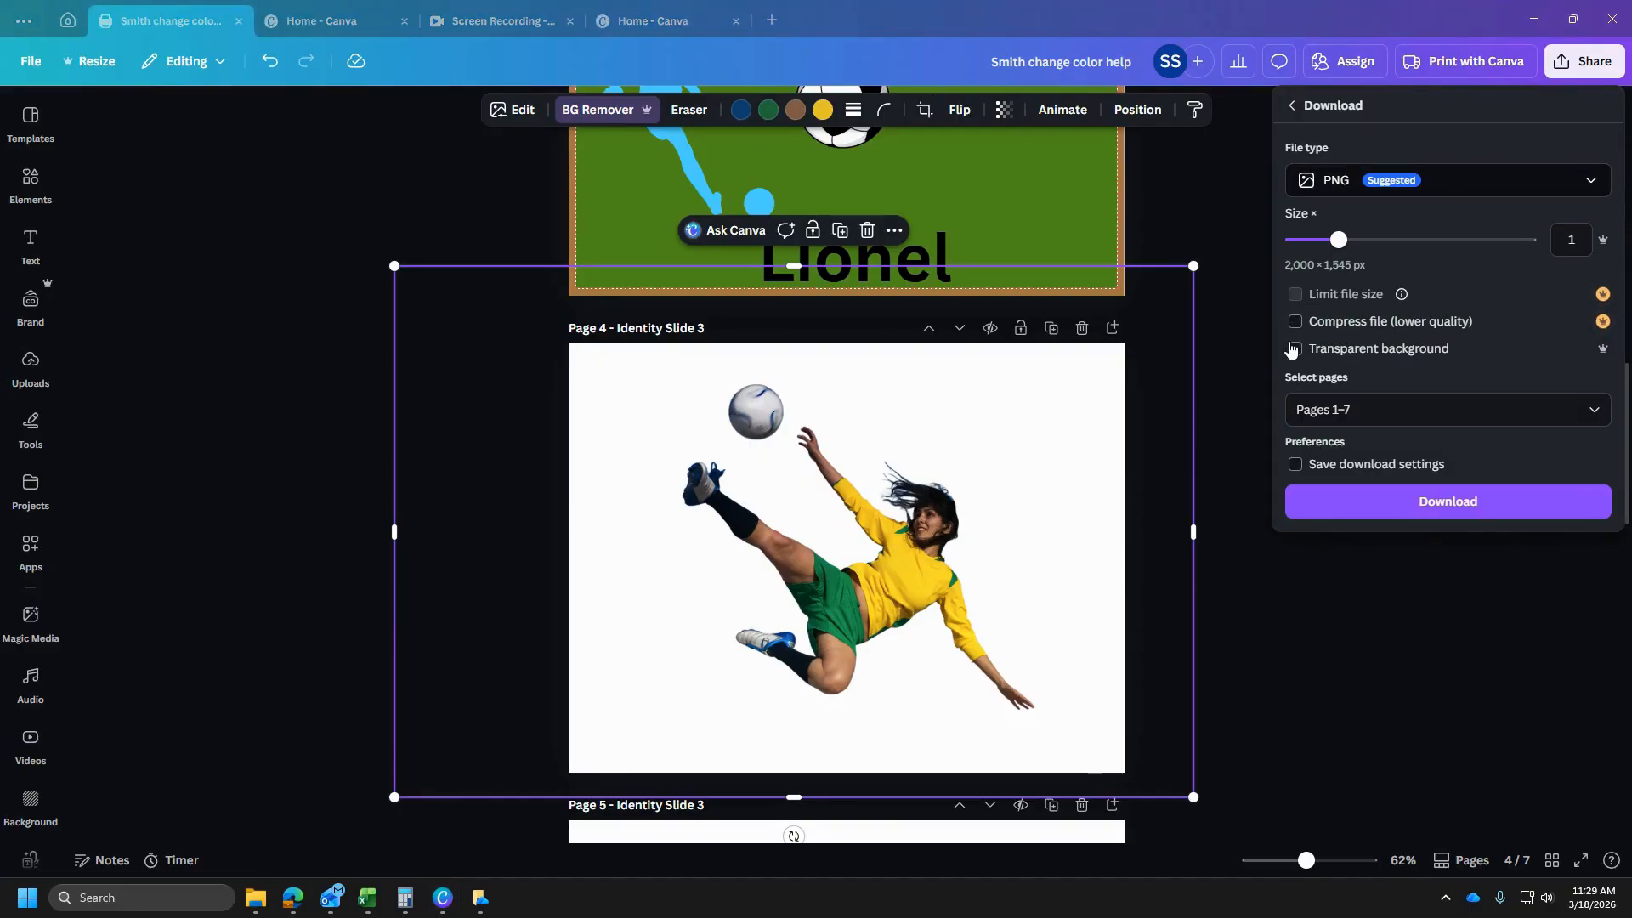
click(1293, 349)
click(1589, 415)
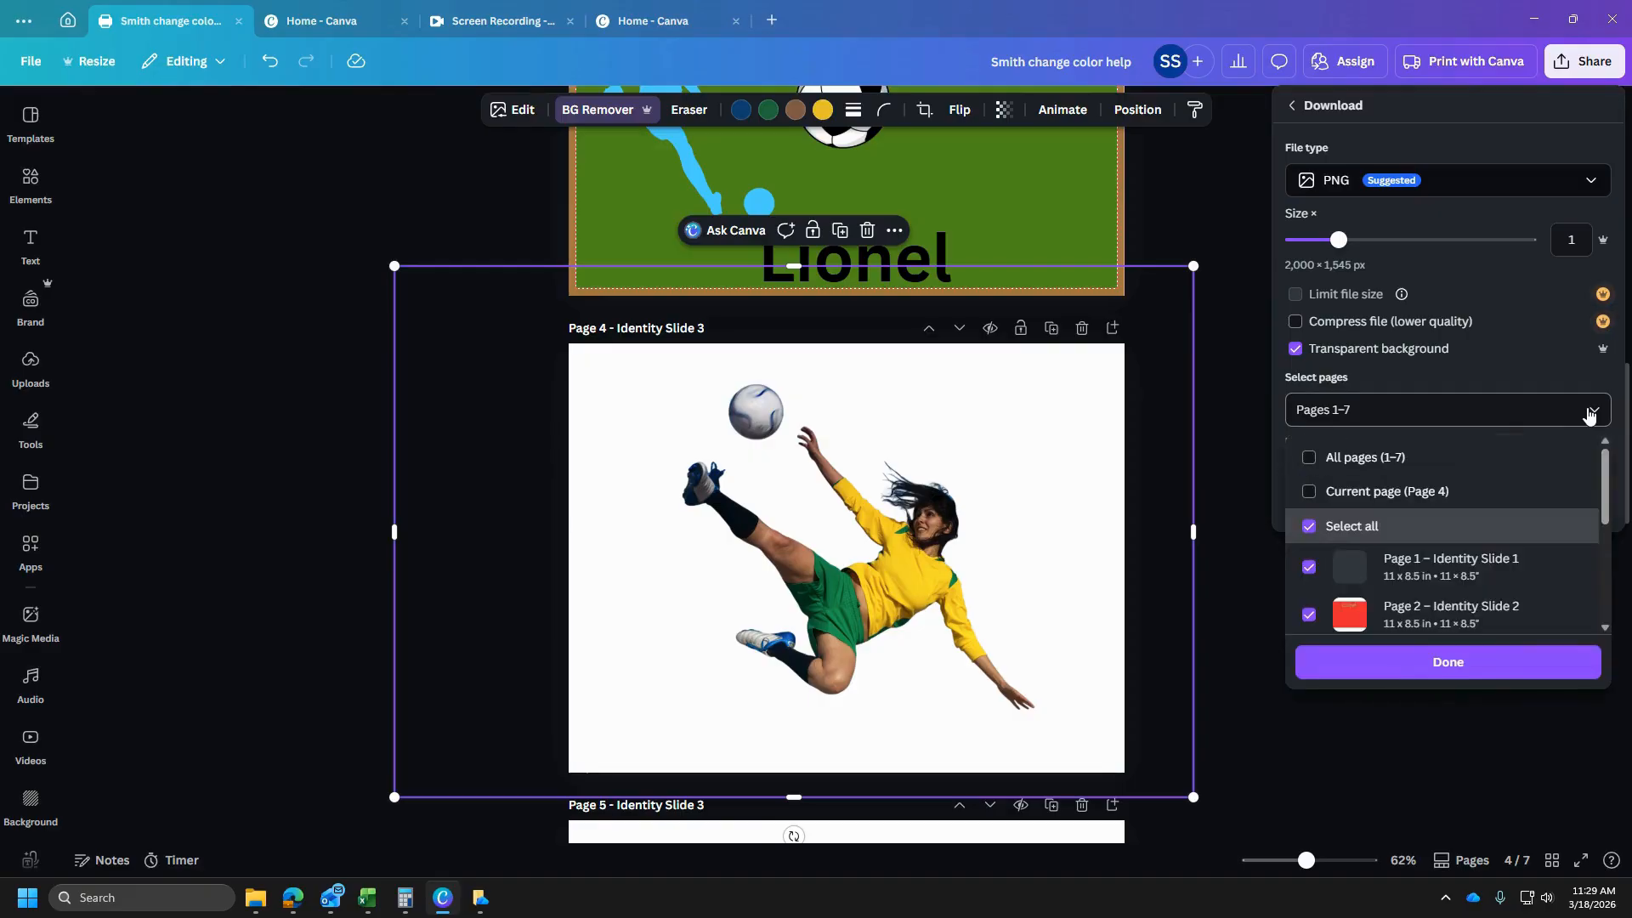
click(1398, 489)
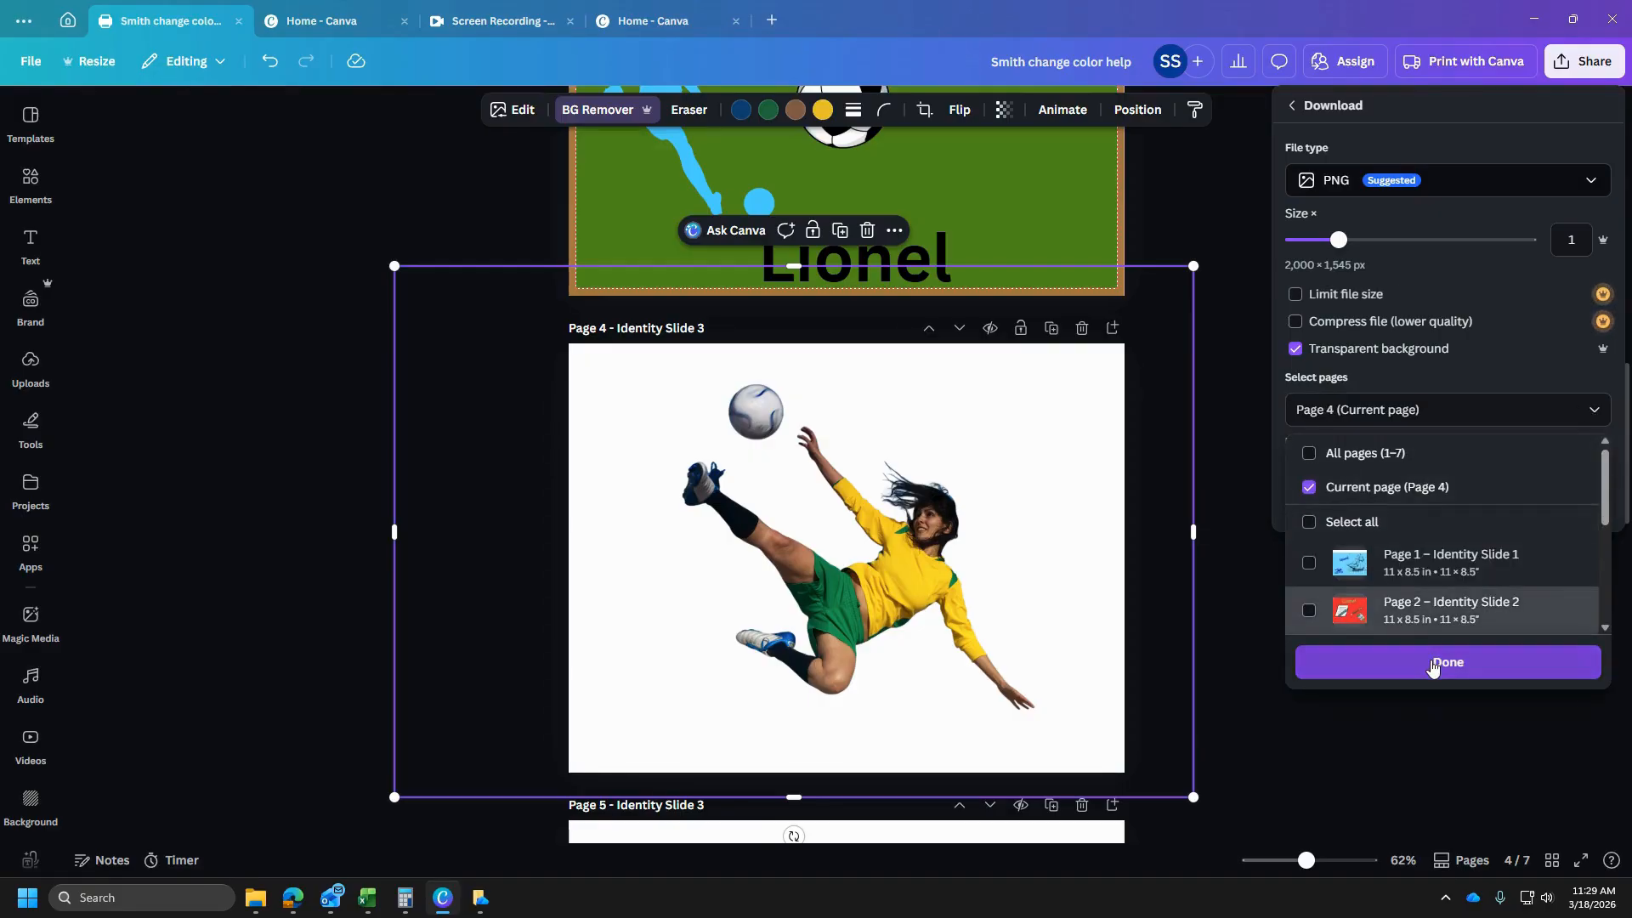
click(1443, 667)
click(1433, 504)
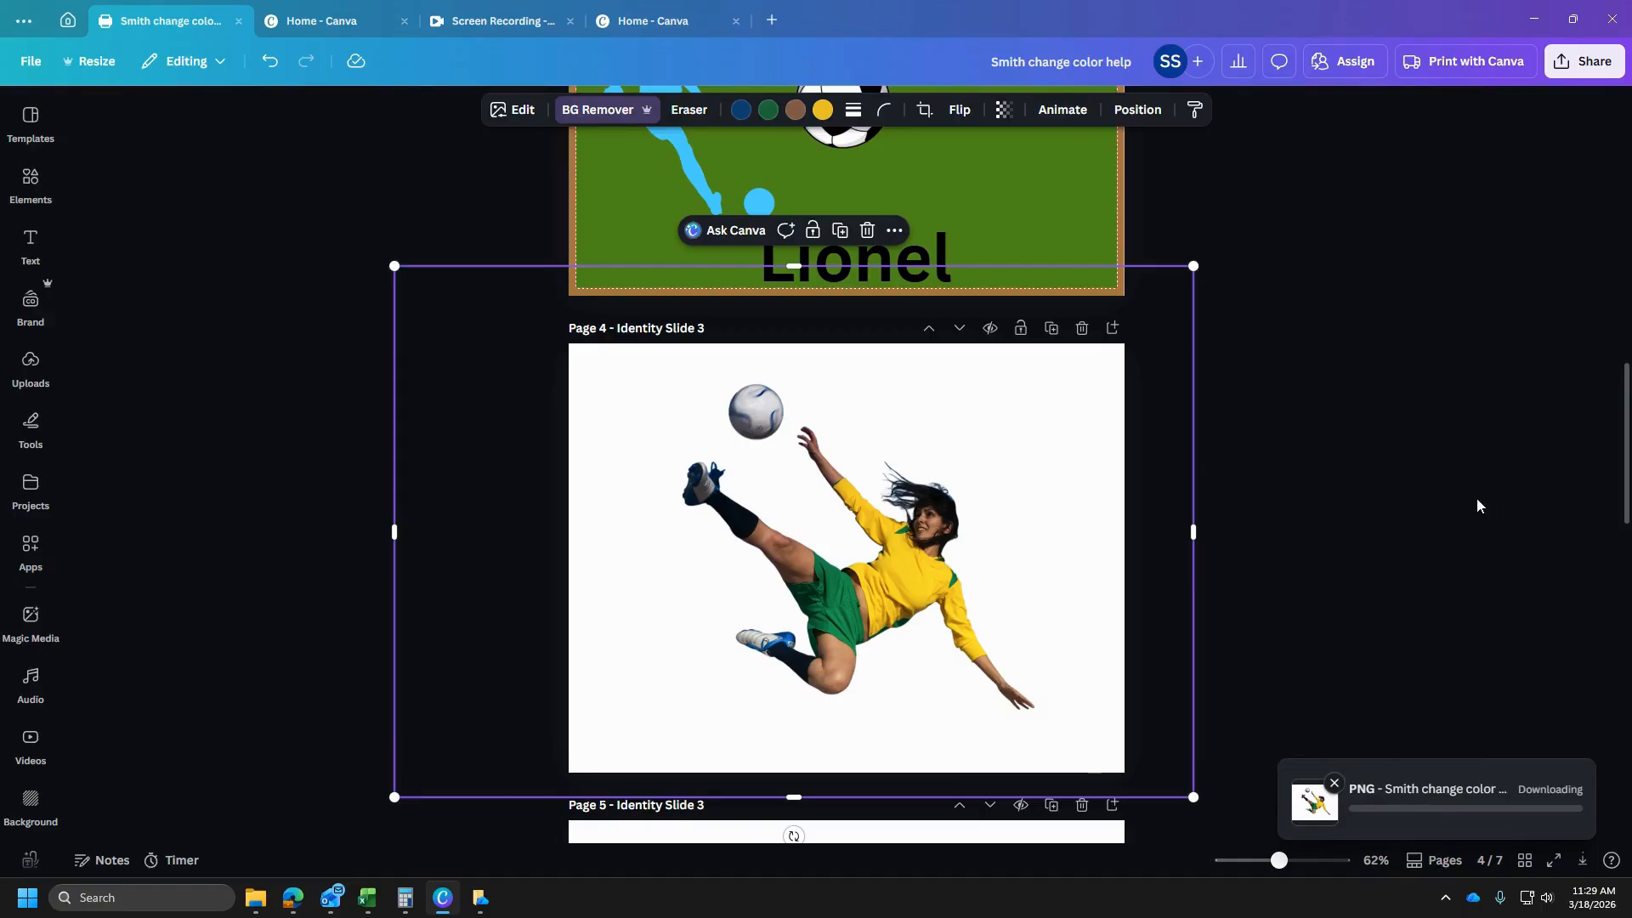
- Switch to the Pixlr editor in the browser, reload it and open the downloaded transparent PNG of the player
mouse_move(293, 897)
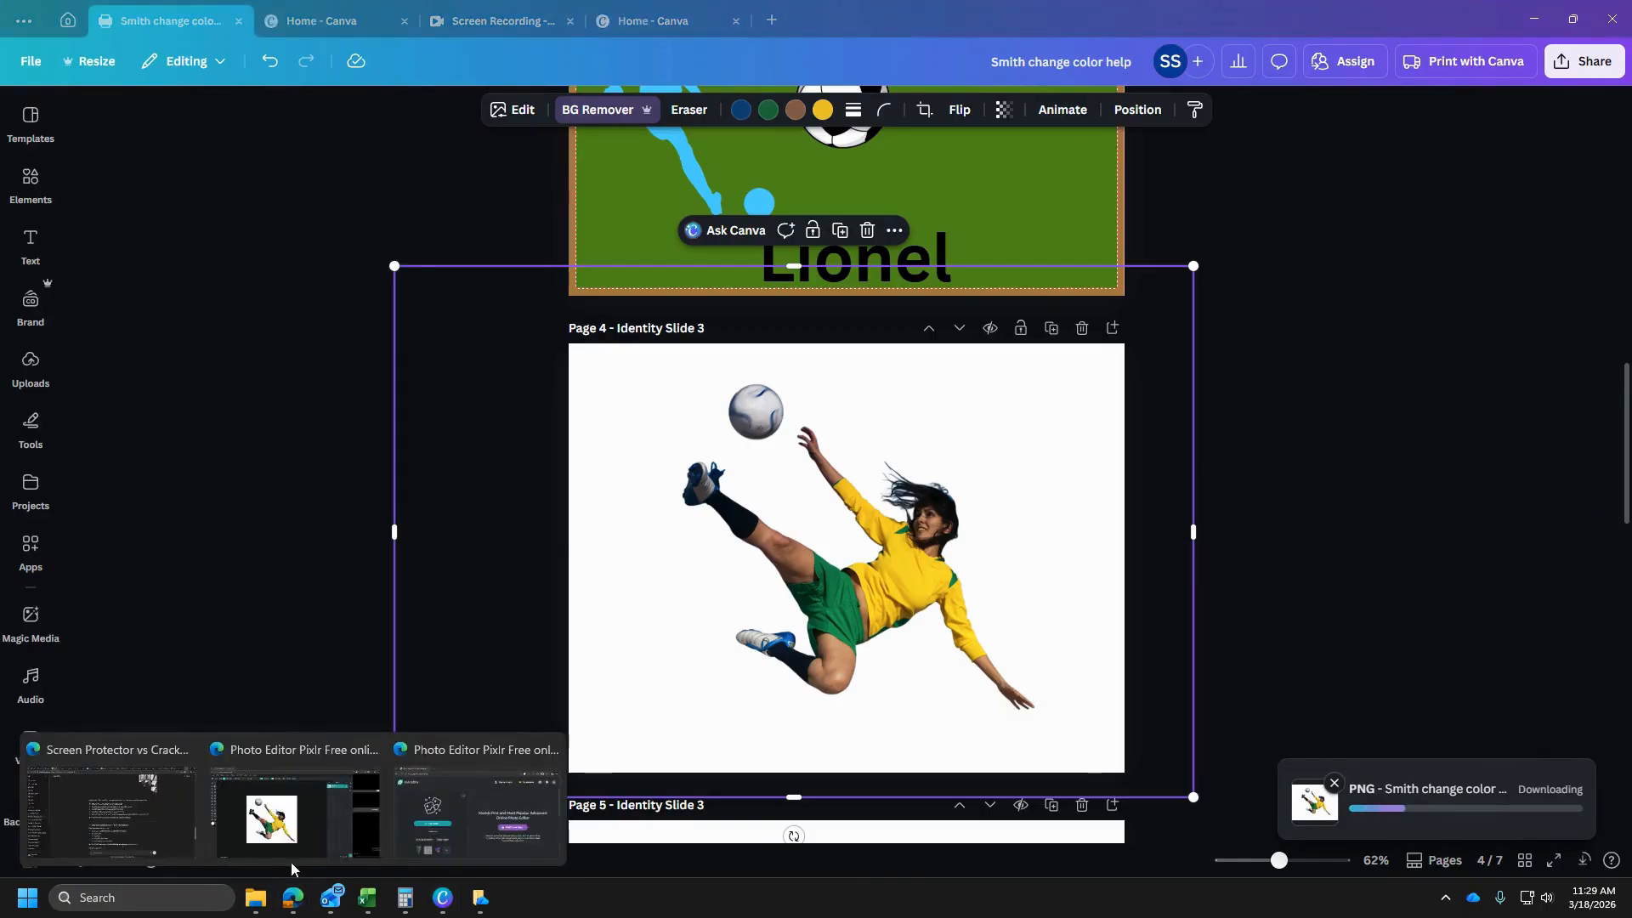
click(284, 837)
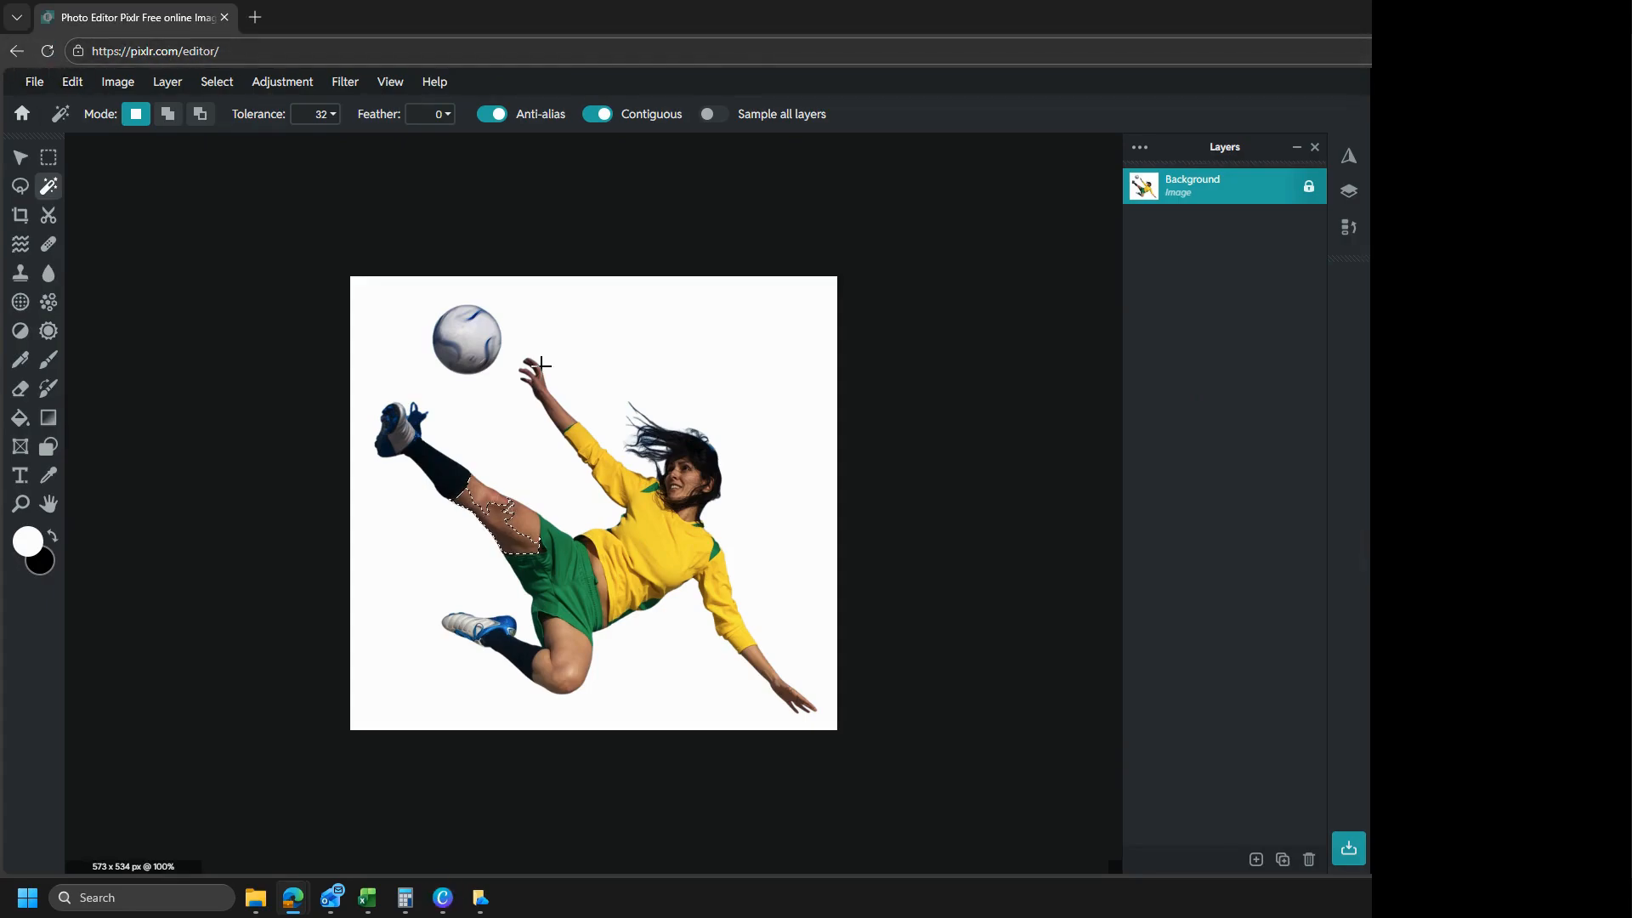
click(48, 51)
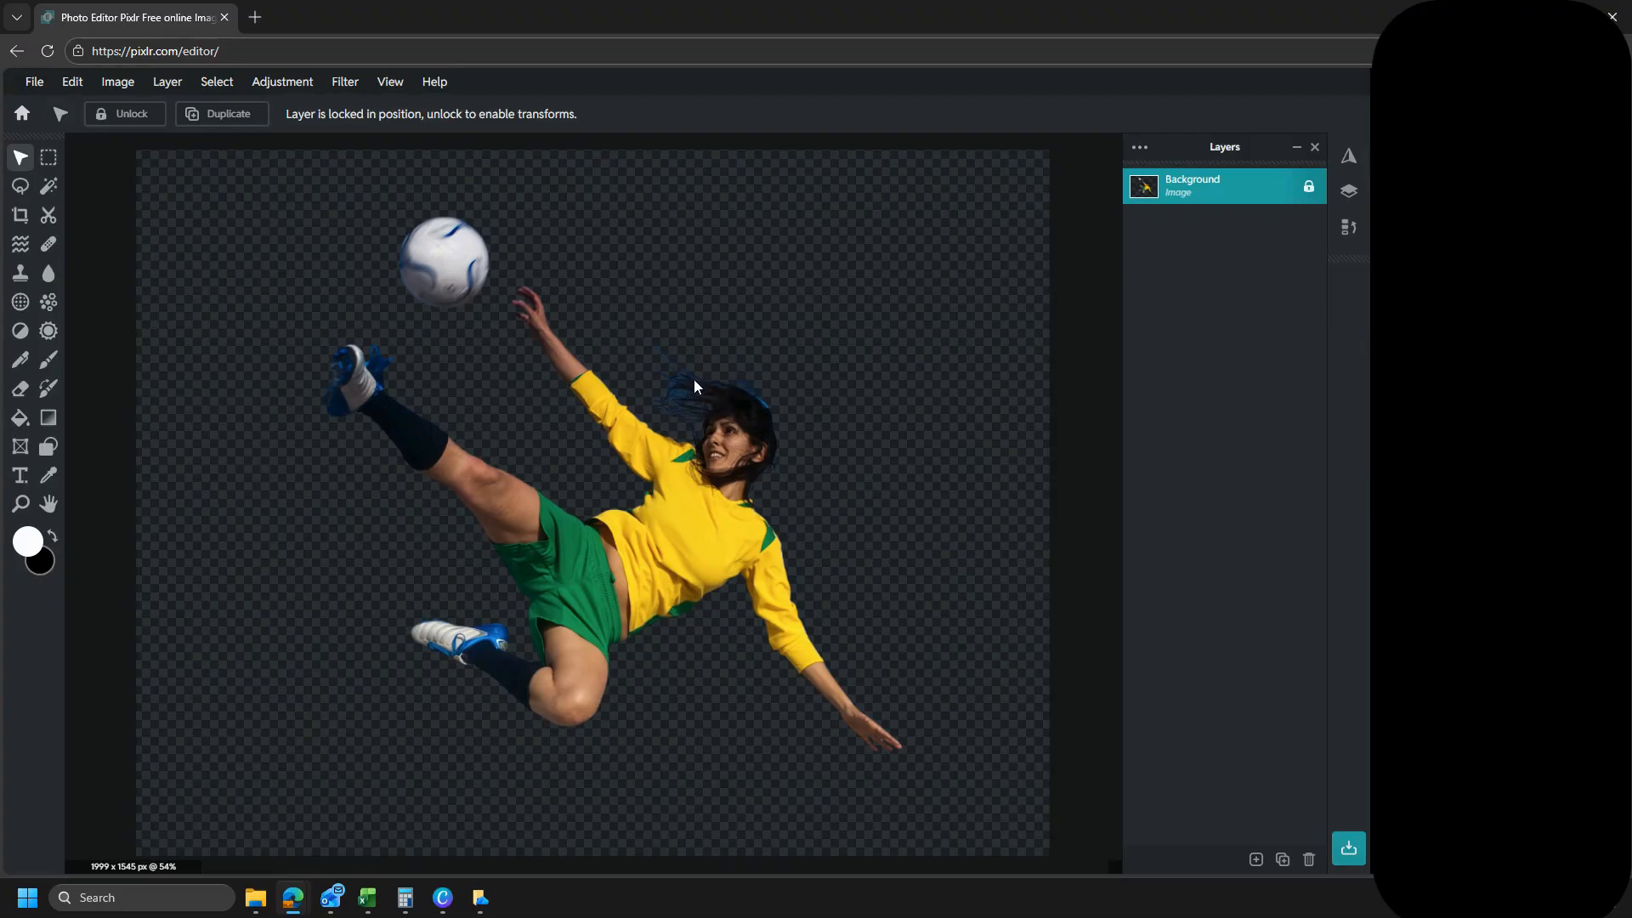
- Add an empty layer above the Background layer of the player image
scroll(723, 378, up, 6)
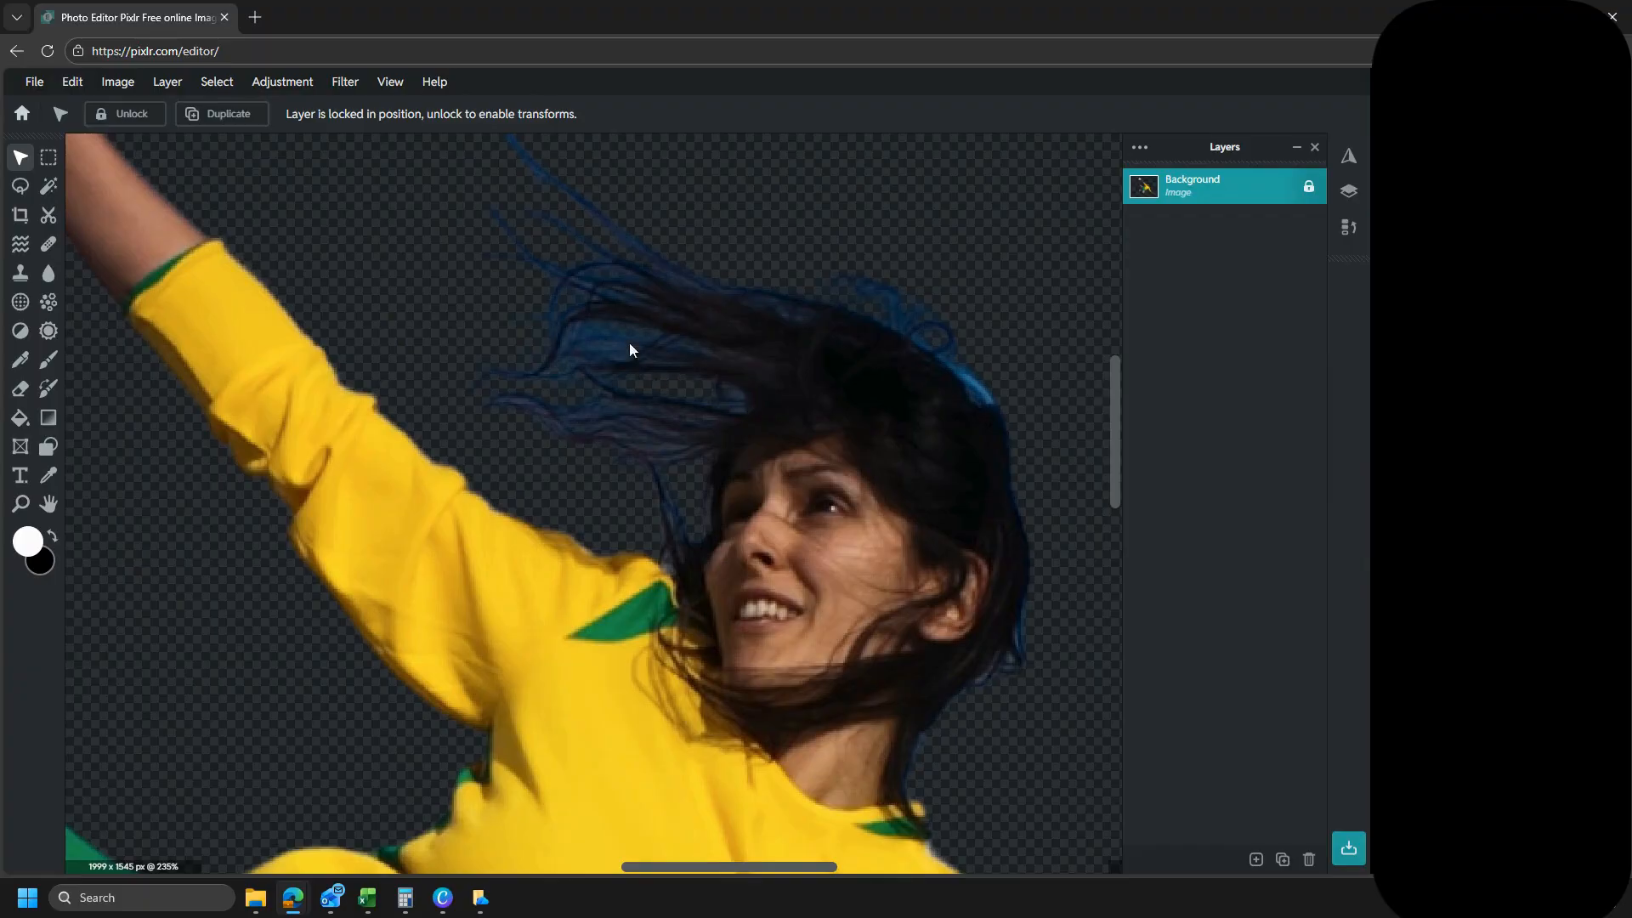
scroll(660, 384, down, 5)
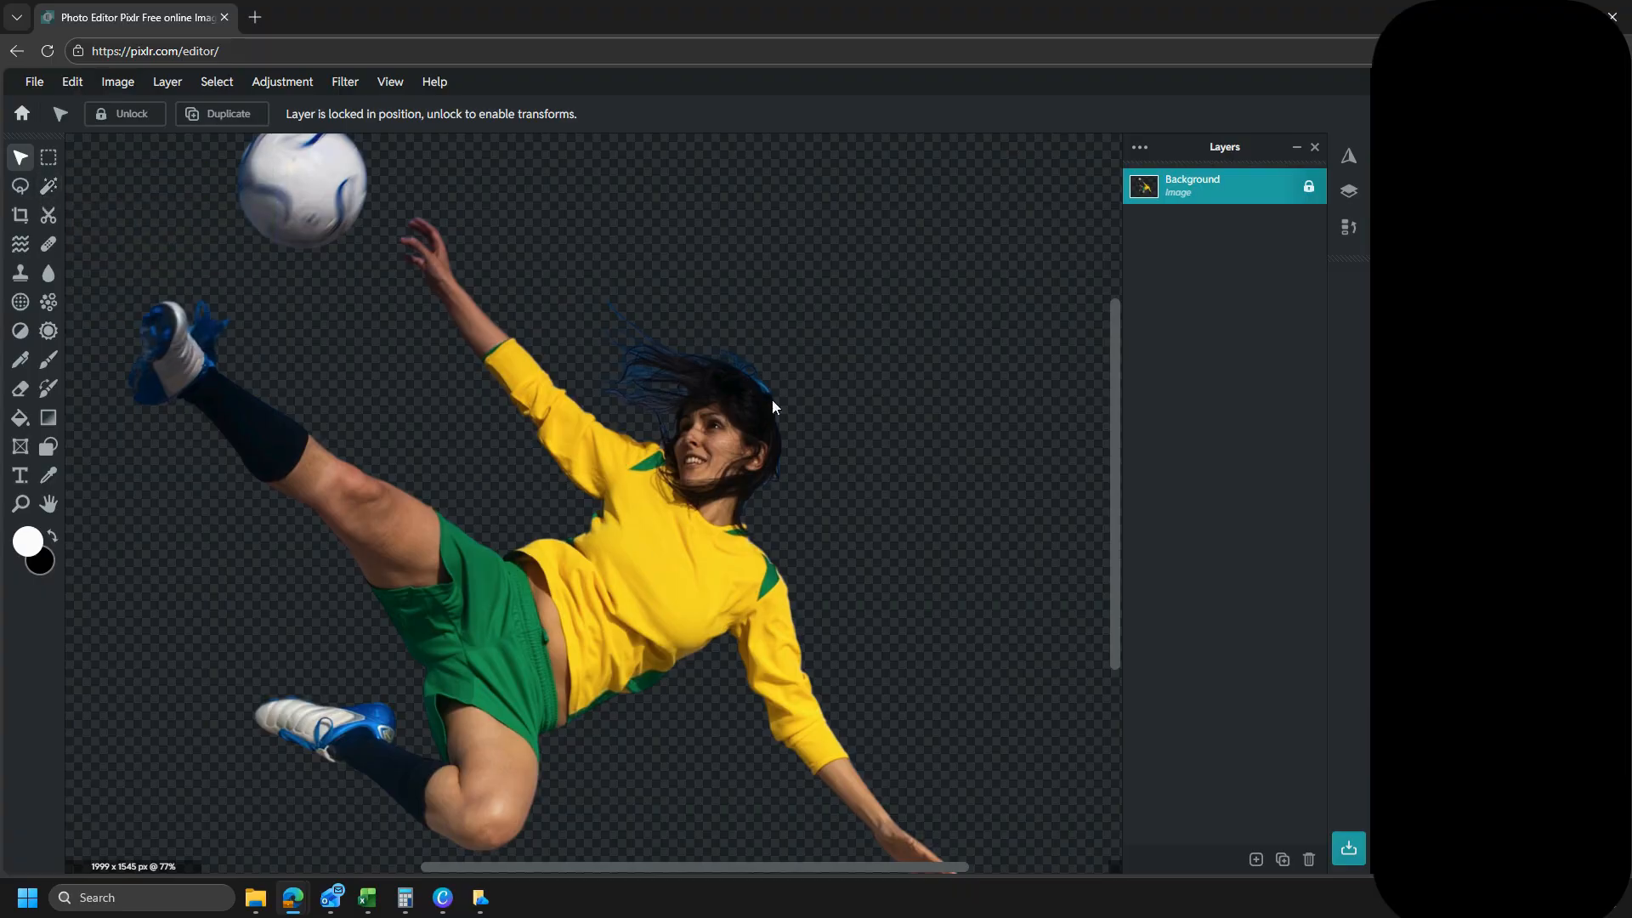
scroll(683, 400, down, 2)
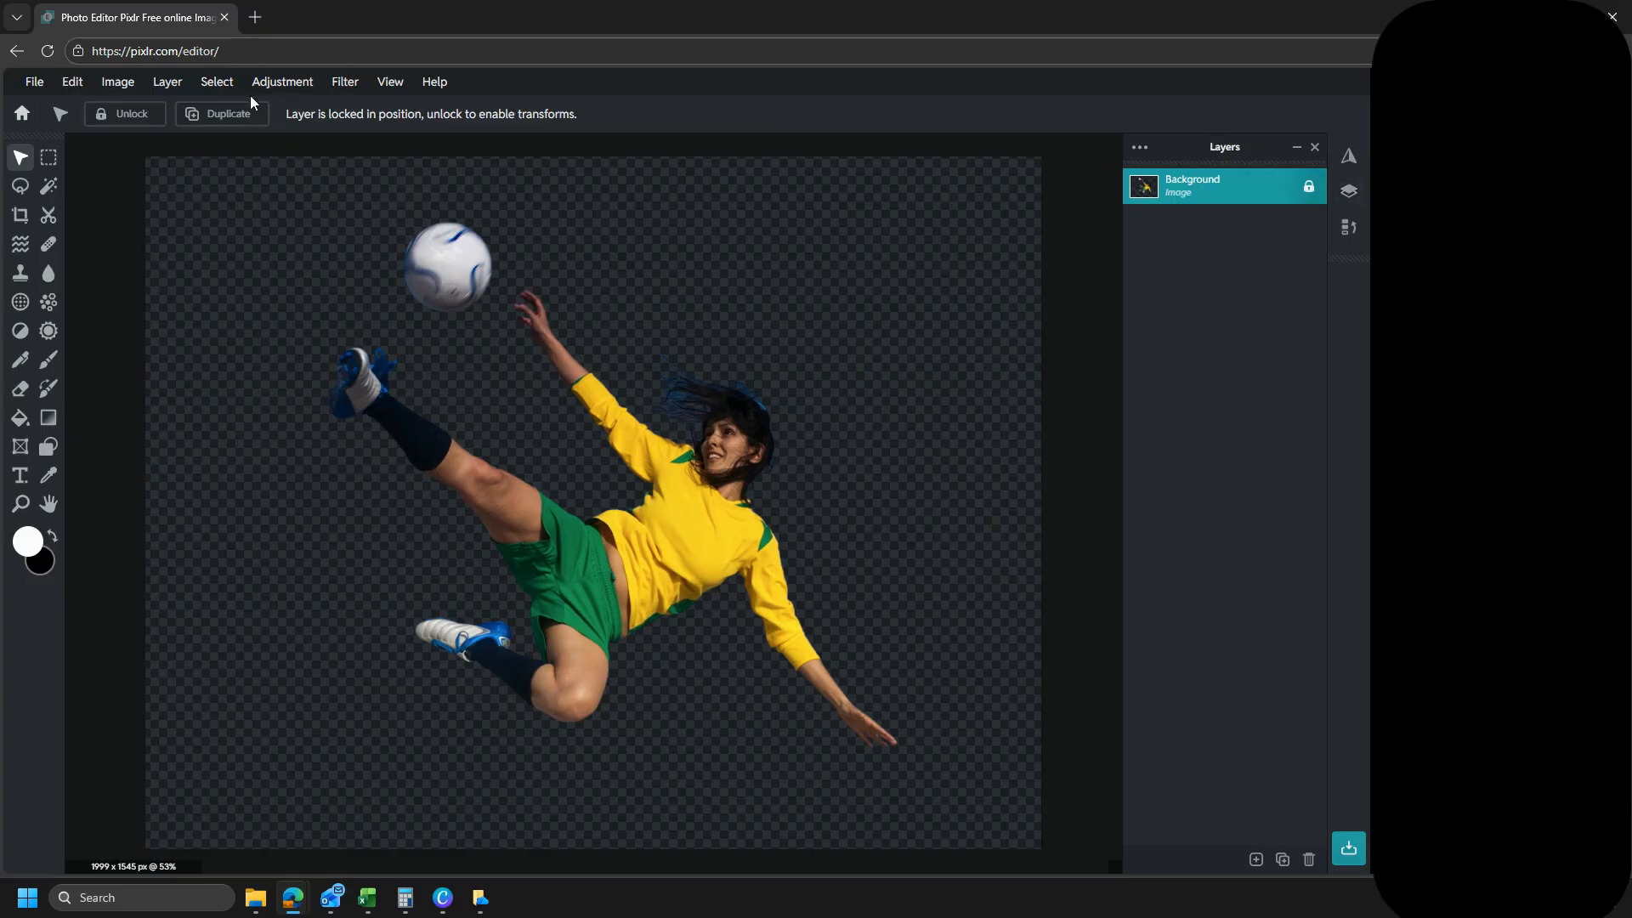
click(178, 84)
click(180, 108)
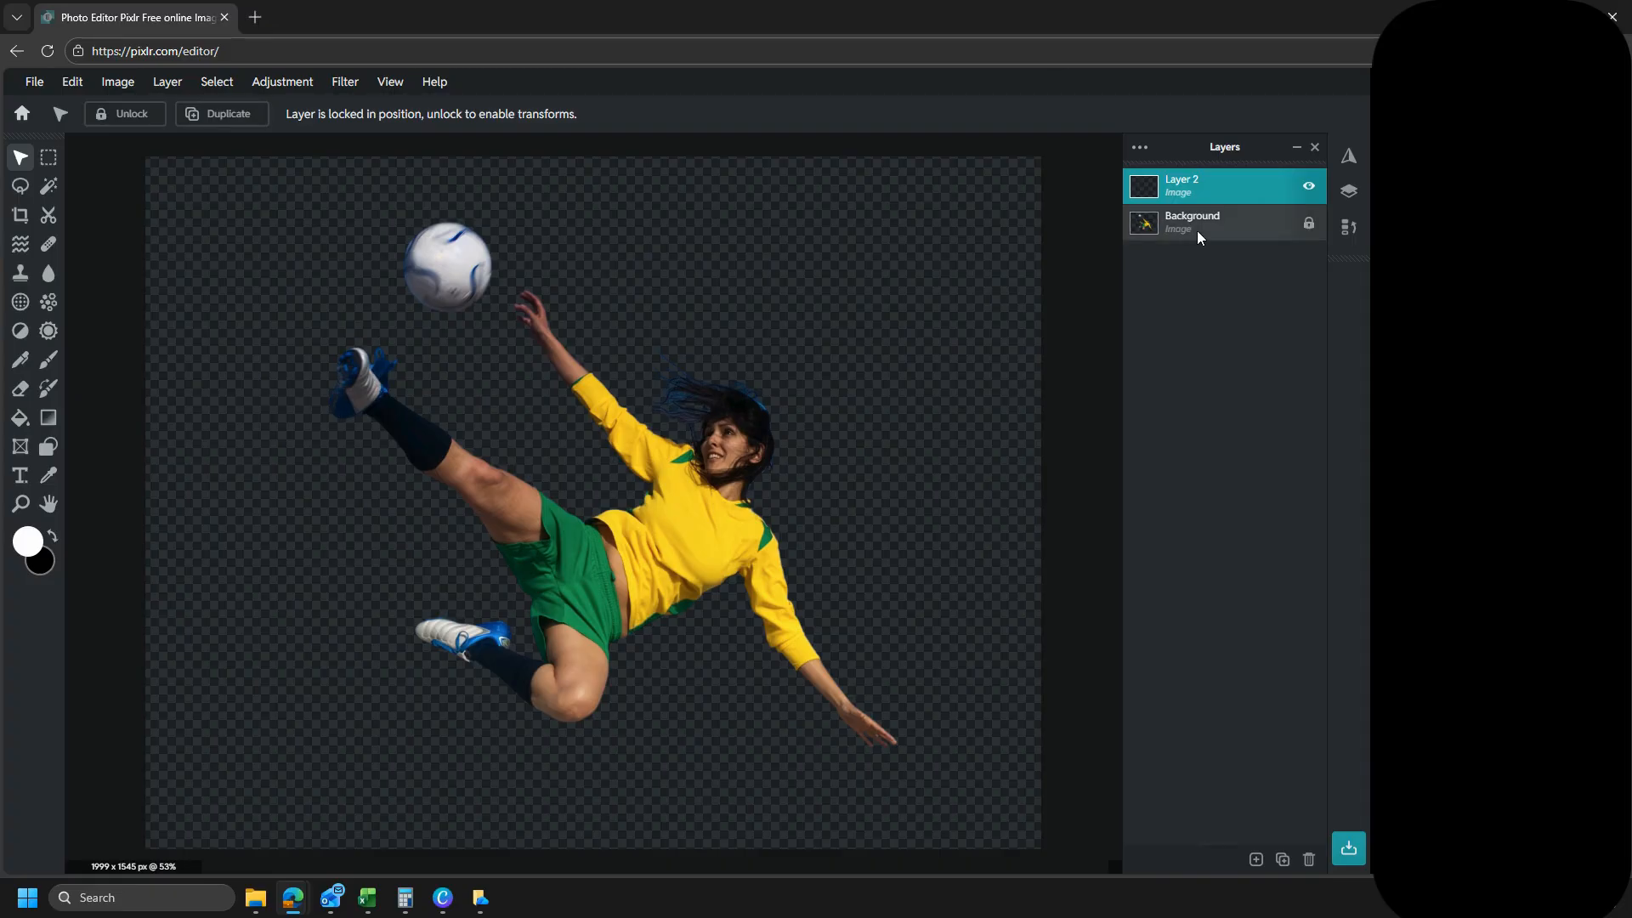
- Select the opaque pixels of the player and ball on the Background layer, then make the empty upper layer active
click(1152, 225)
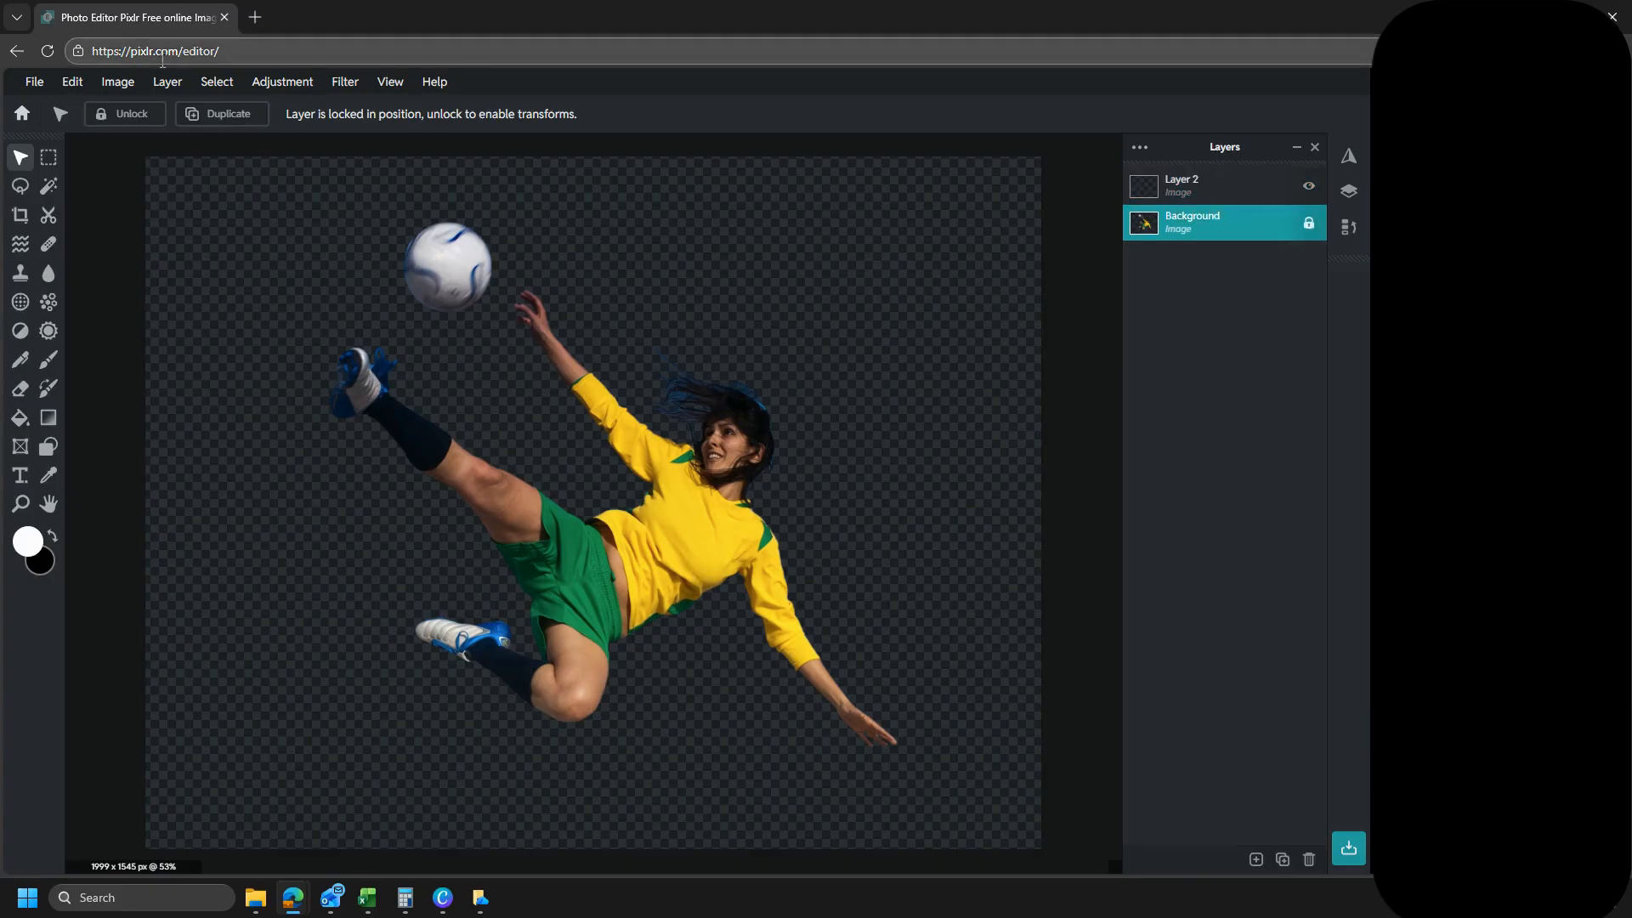
click(217, 82)
click(238, 131)
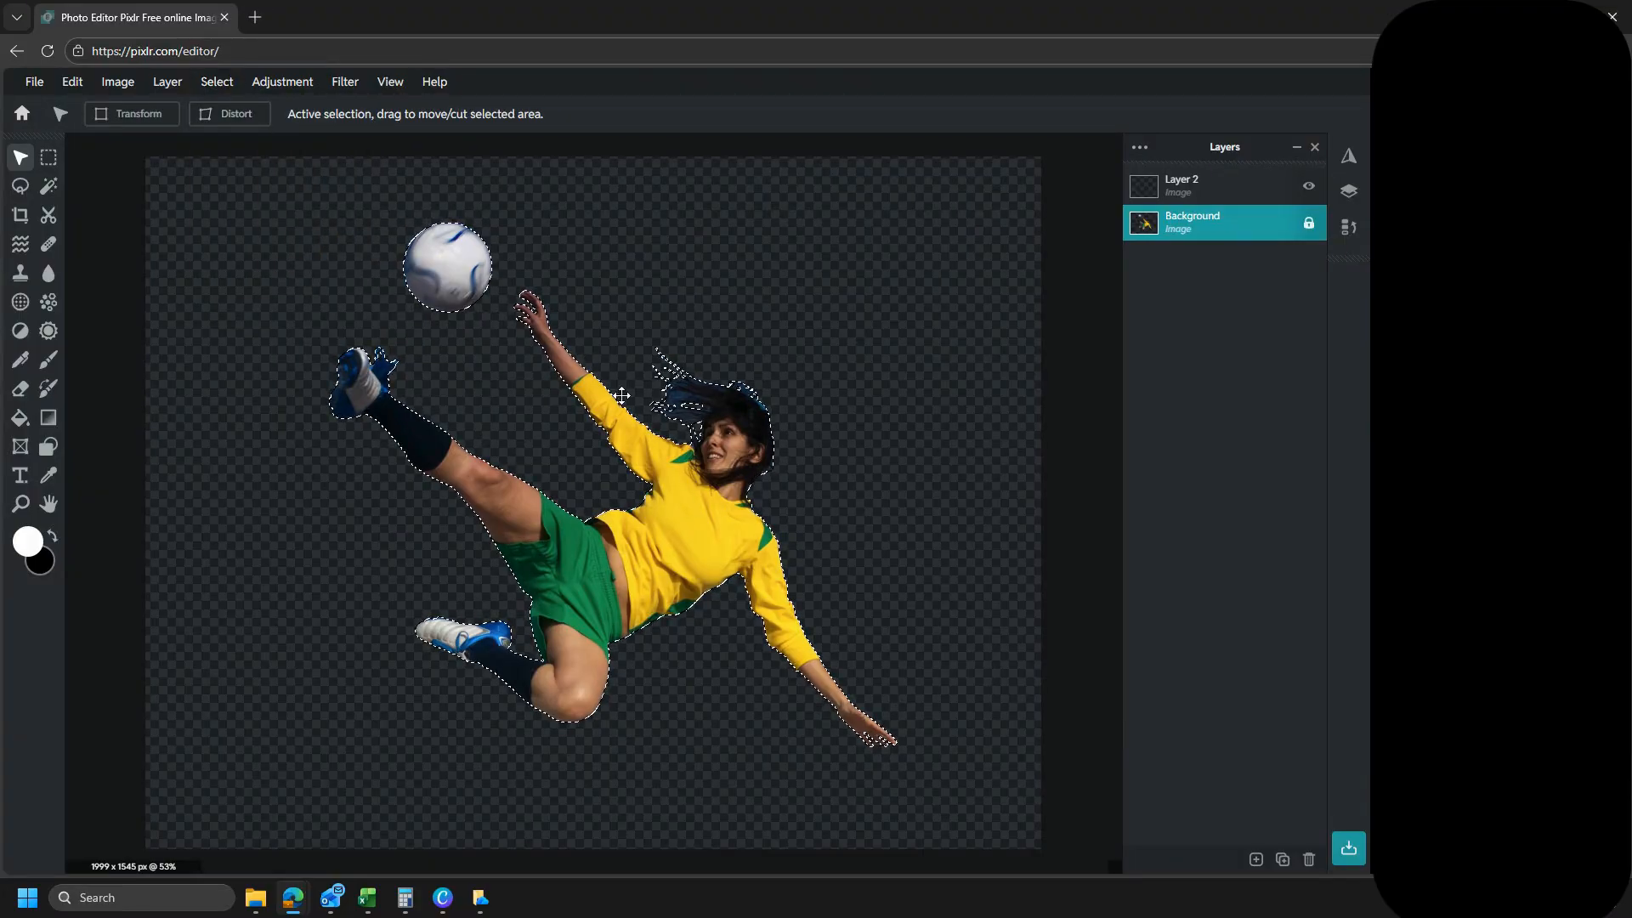
click(1143, 192)
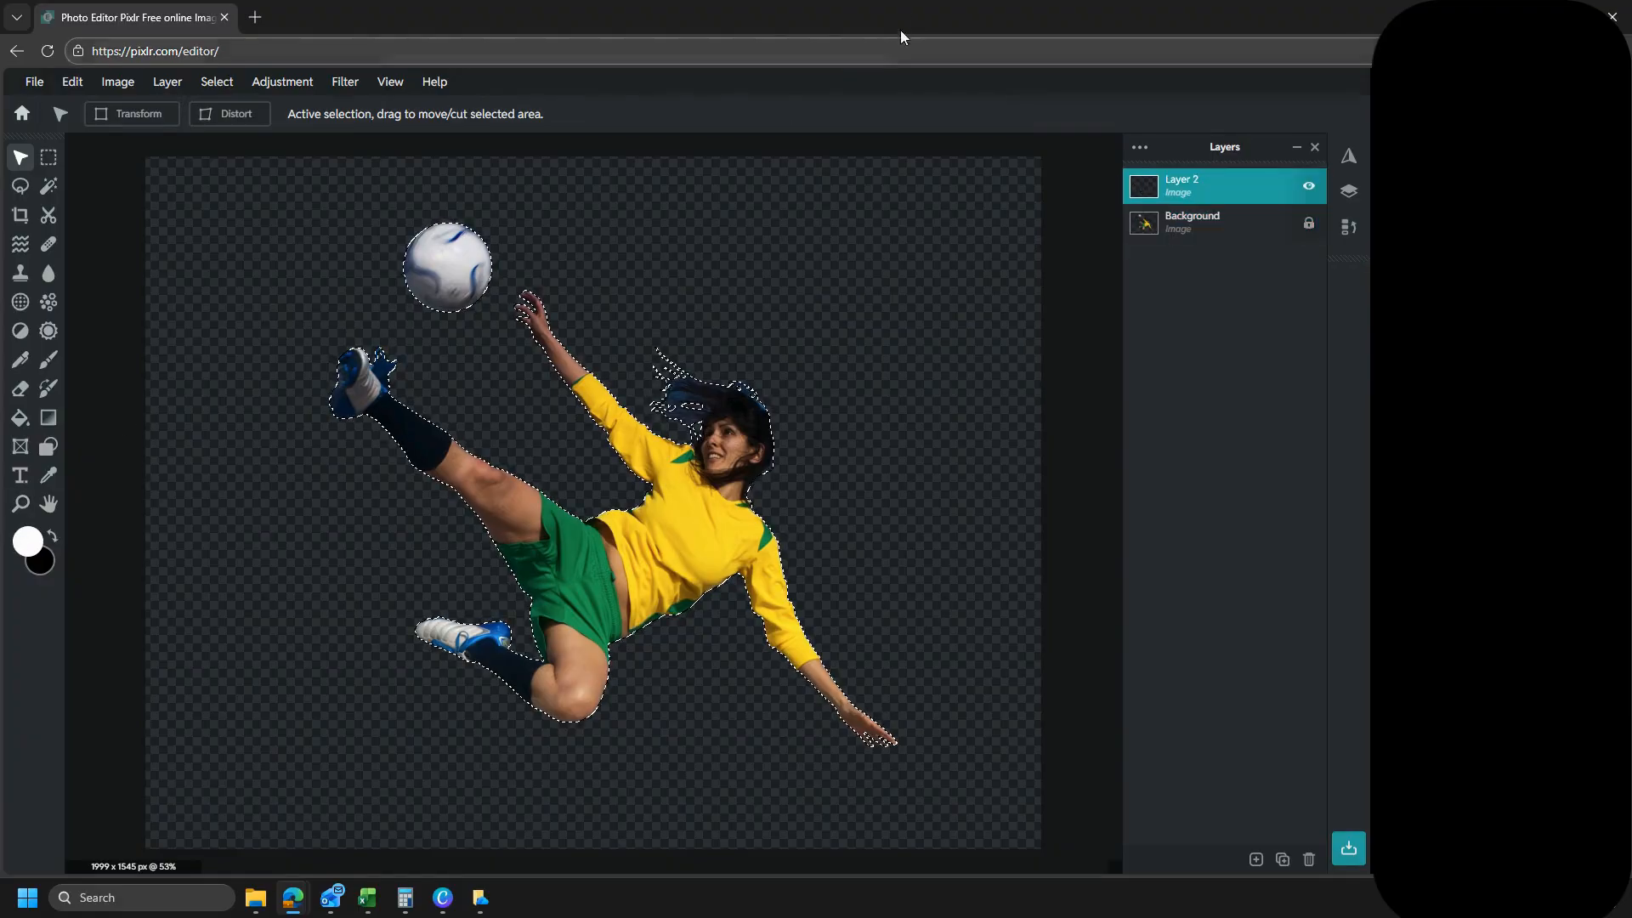
- Arrange Pixlr and Canva side by side and bring the green Lionel slide on page 3 into view
drag(906, 12, 1631, 237)
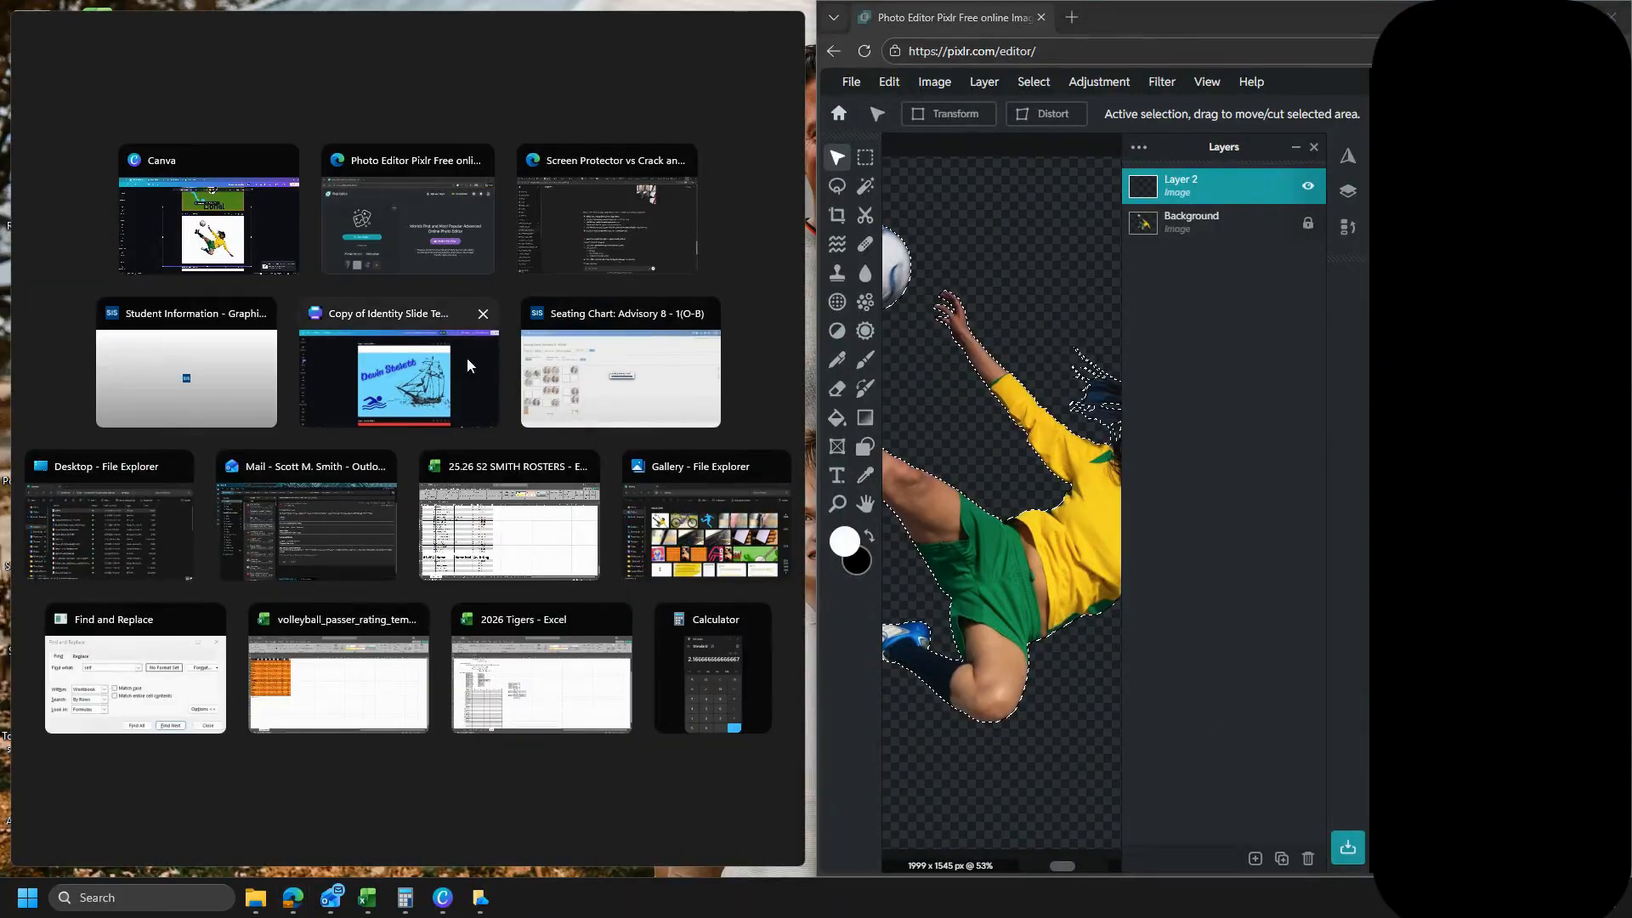
click(275, 238)
scroll(466, 333, up, 5)
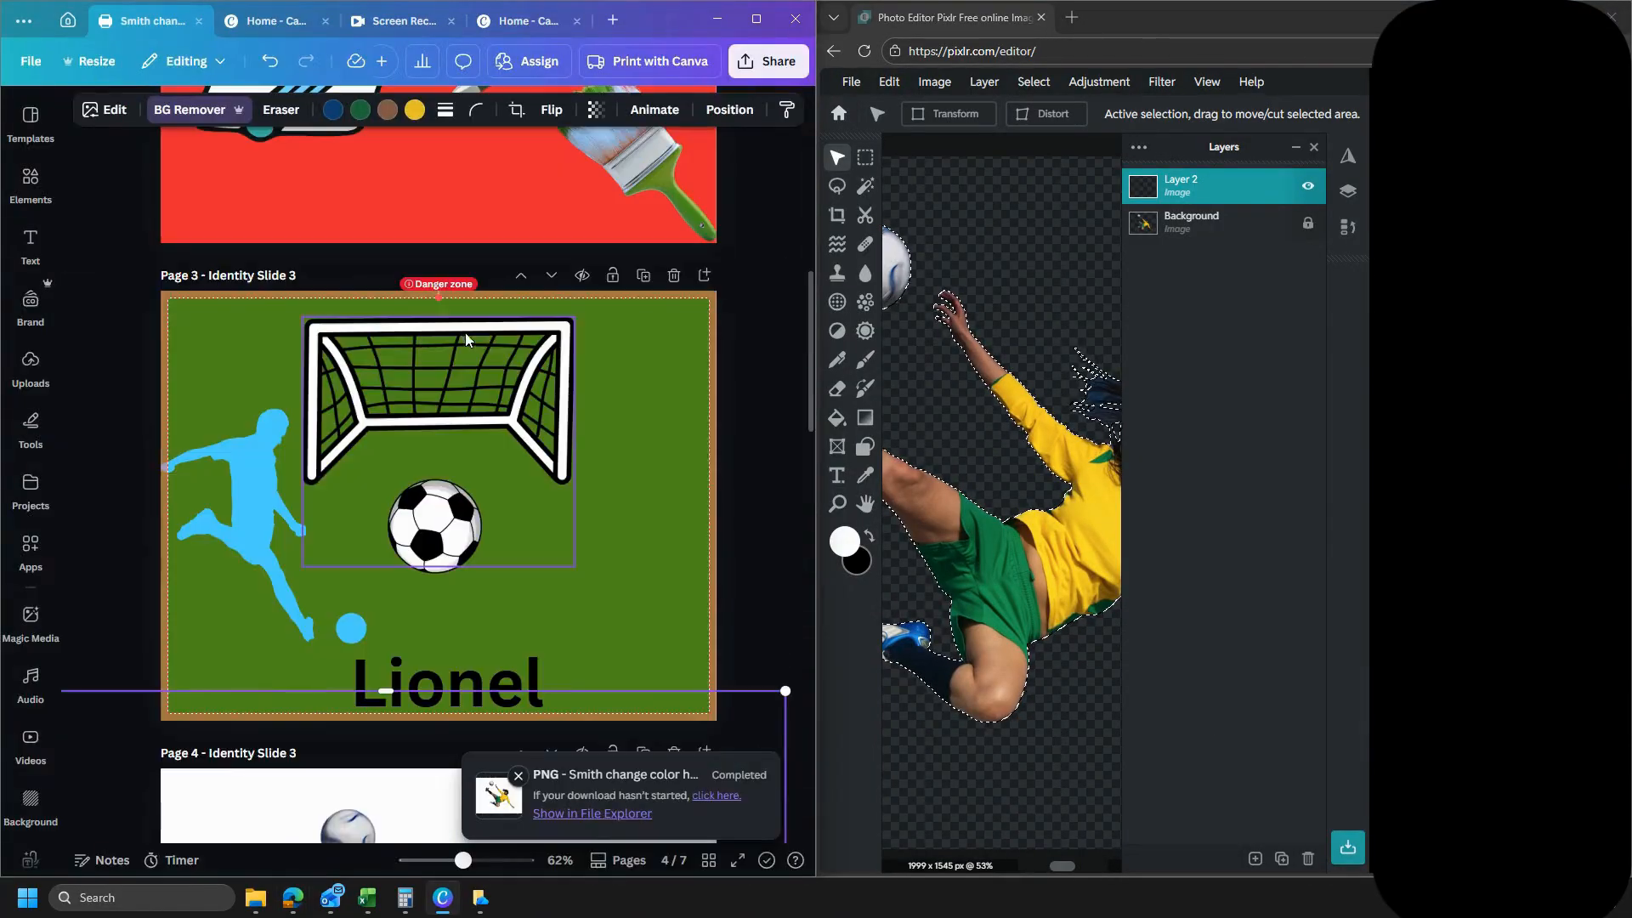
- Open Pixlr's foreground color picker and copy the hex code of the blue player silhouette on Canva's page 3
click(845, 538)
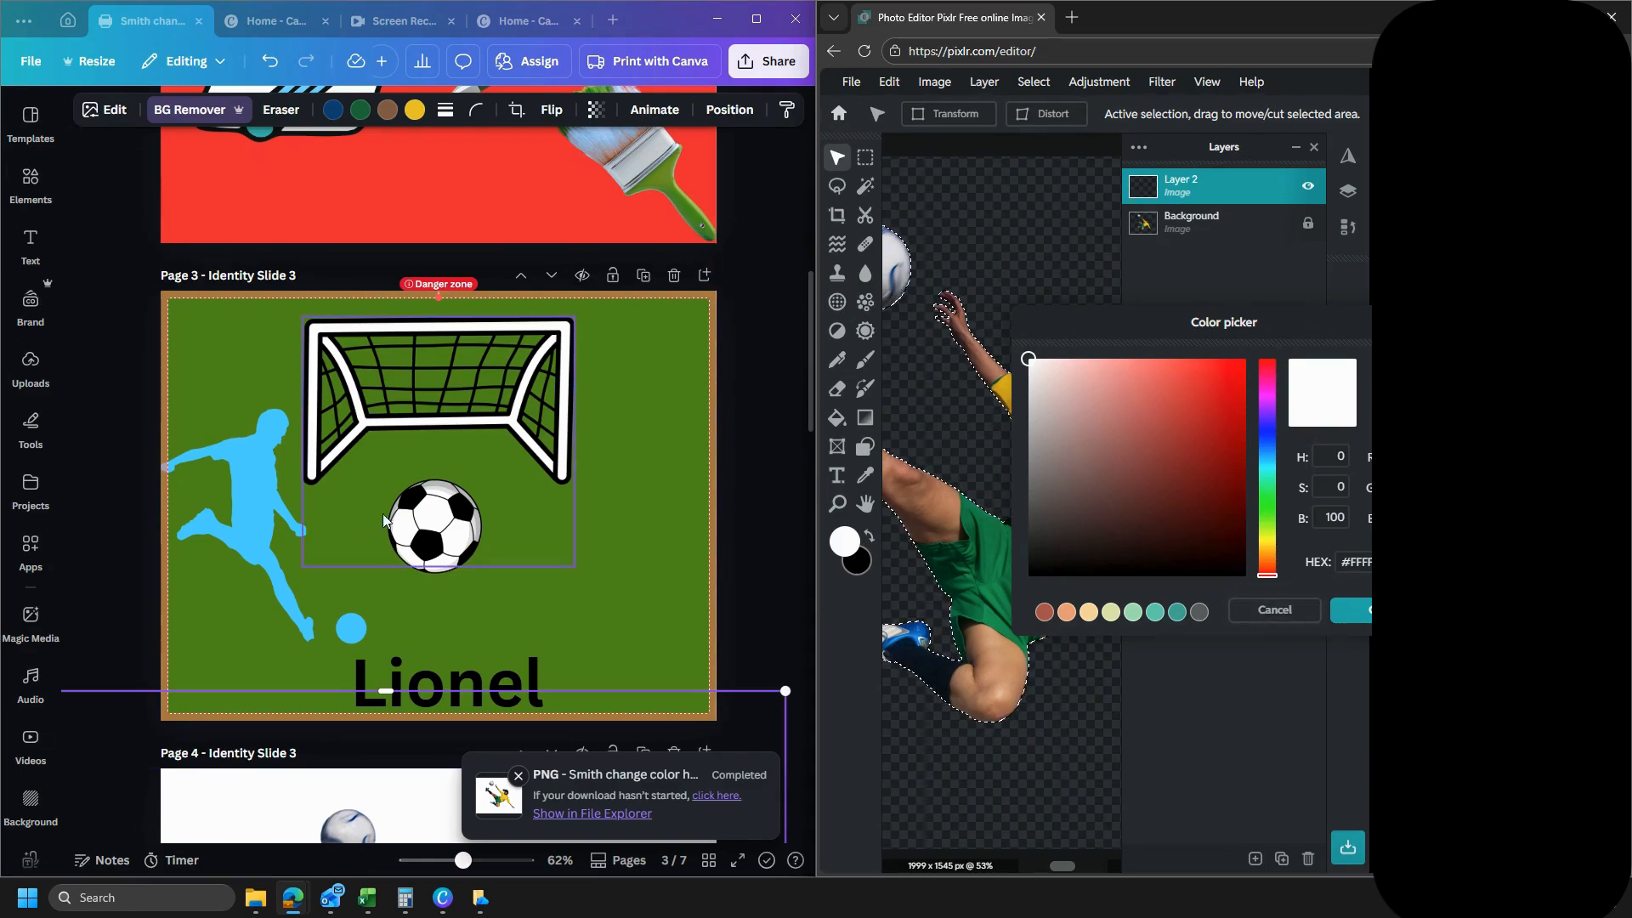
click(270, 522)
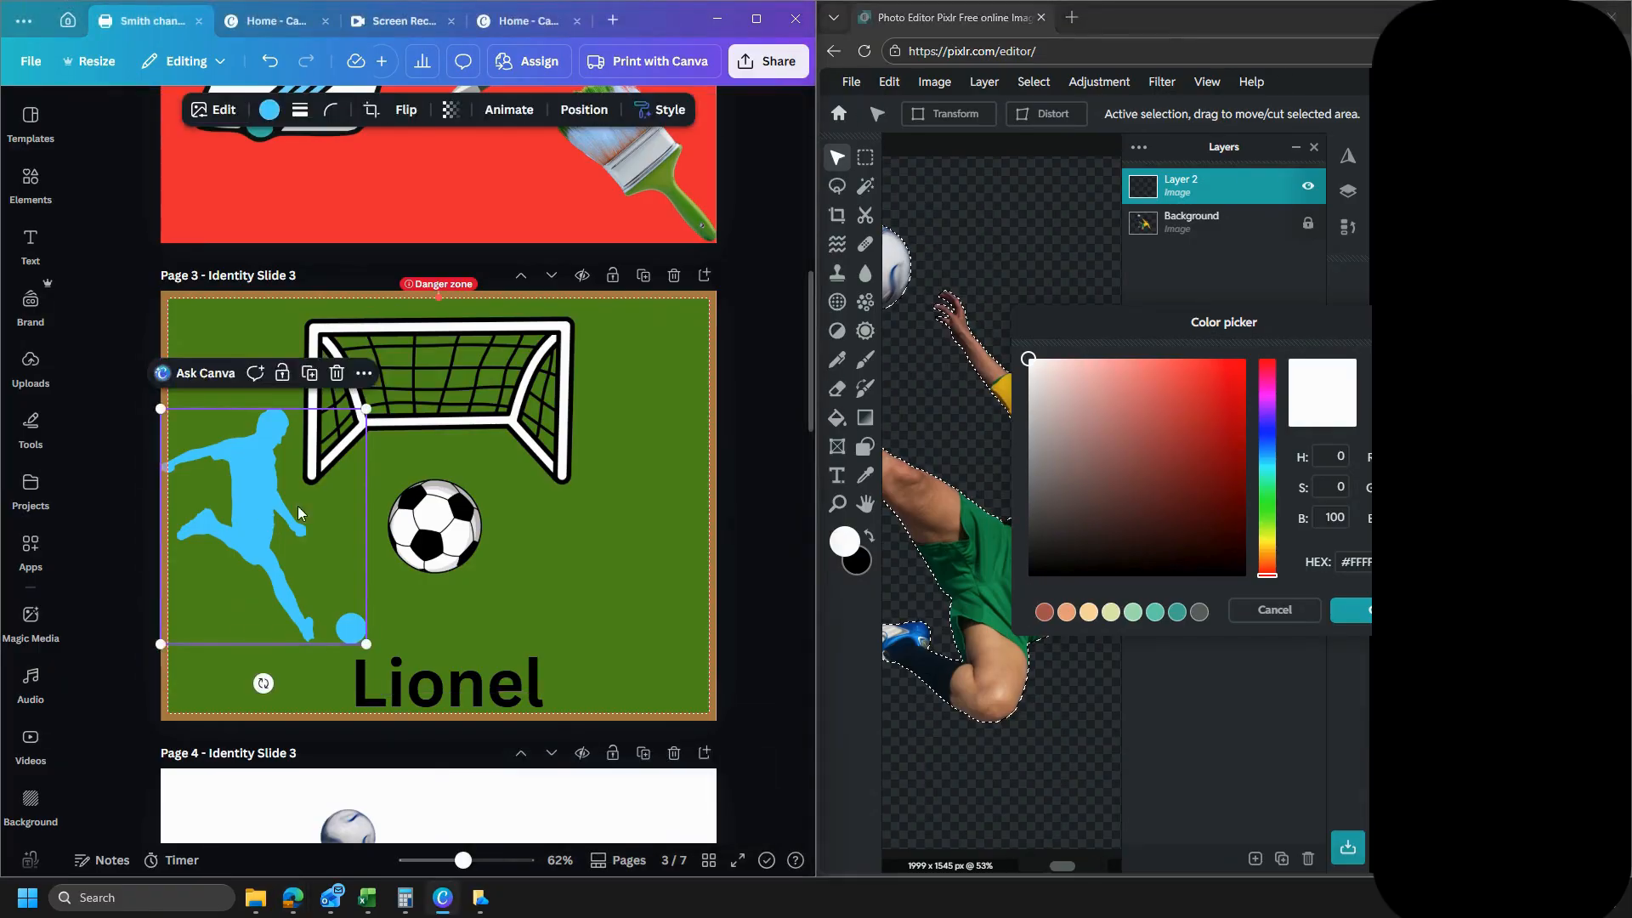
click(270, 110)
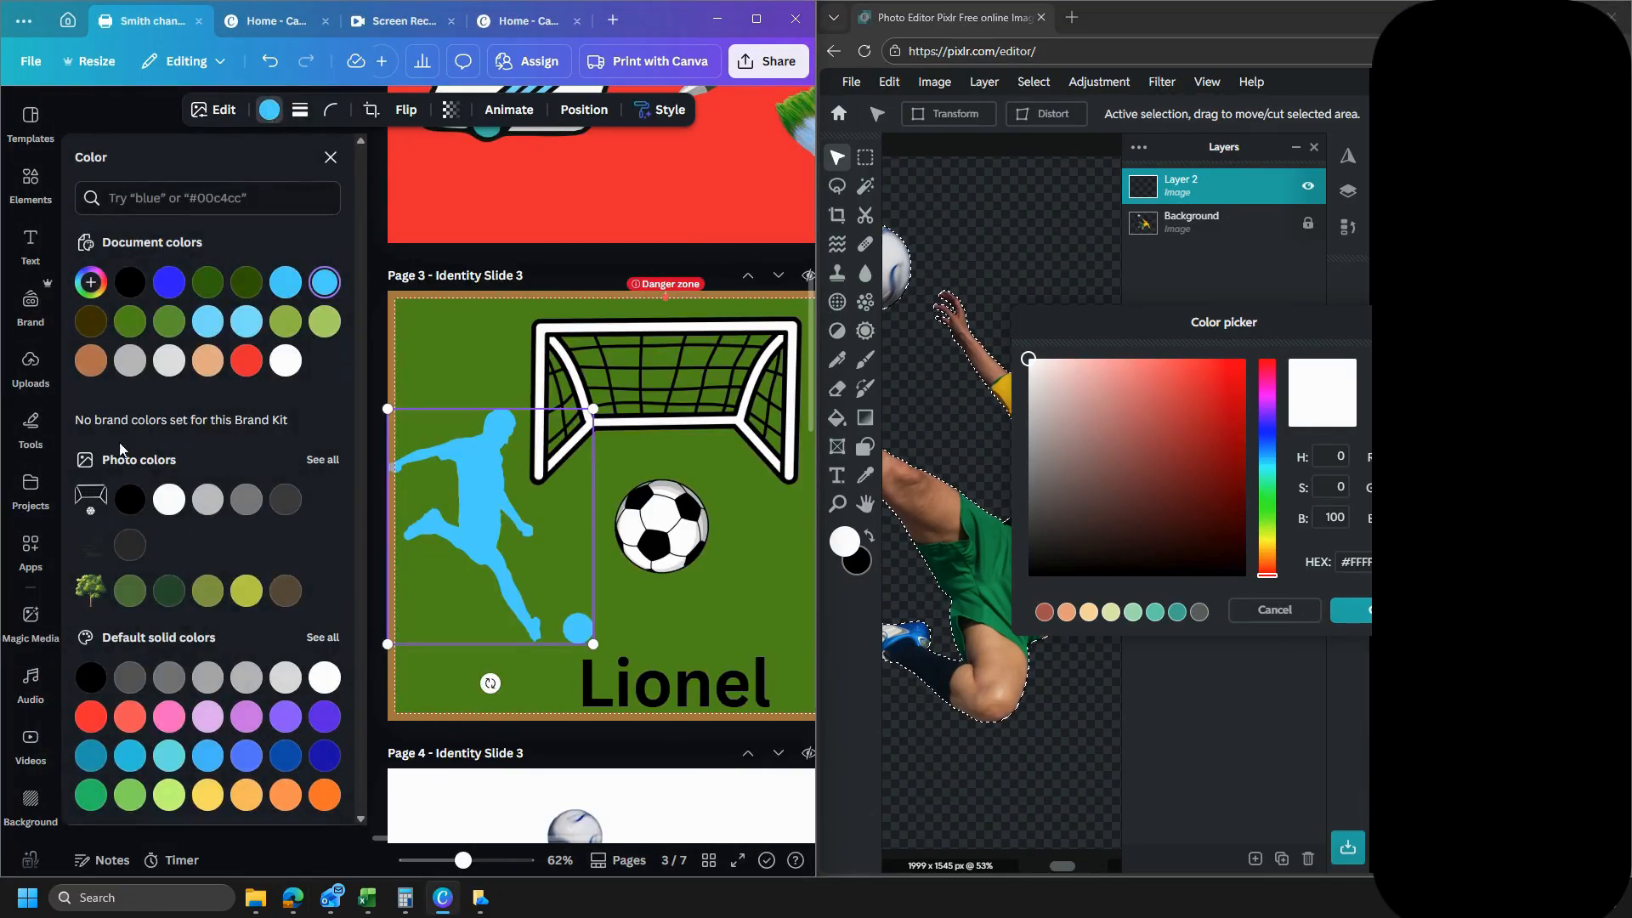
click(91, 284)
key(ctrl+c)
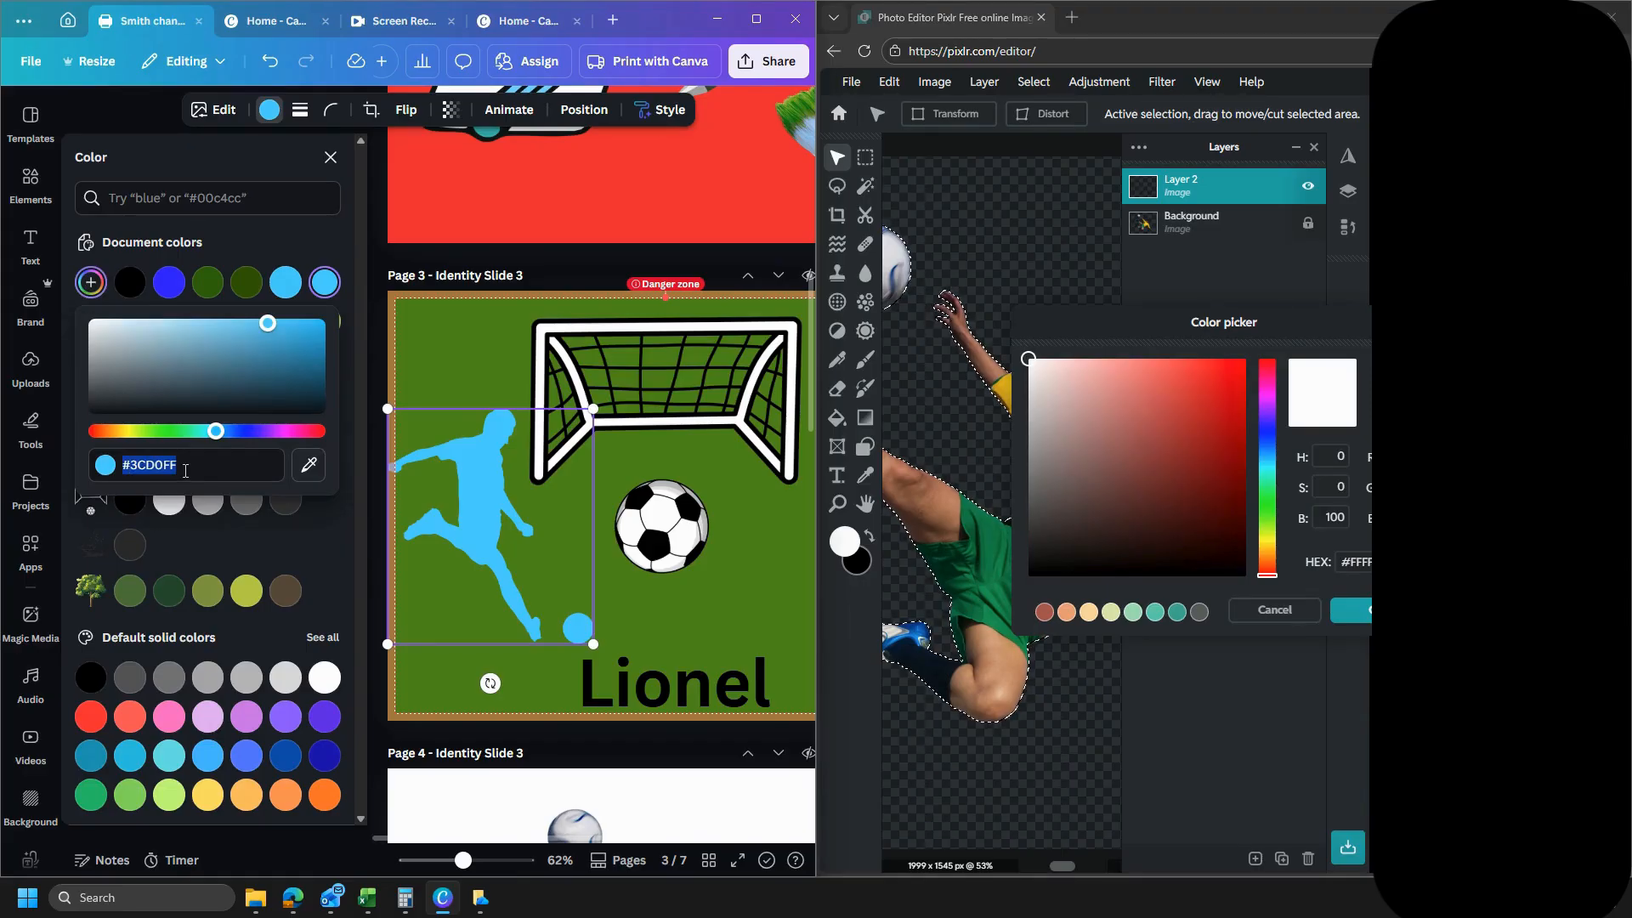
- Maximize Pixlr again and set the foreground color to #3CD0FF
click(1360, 554)
click(1358, 561)
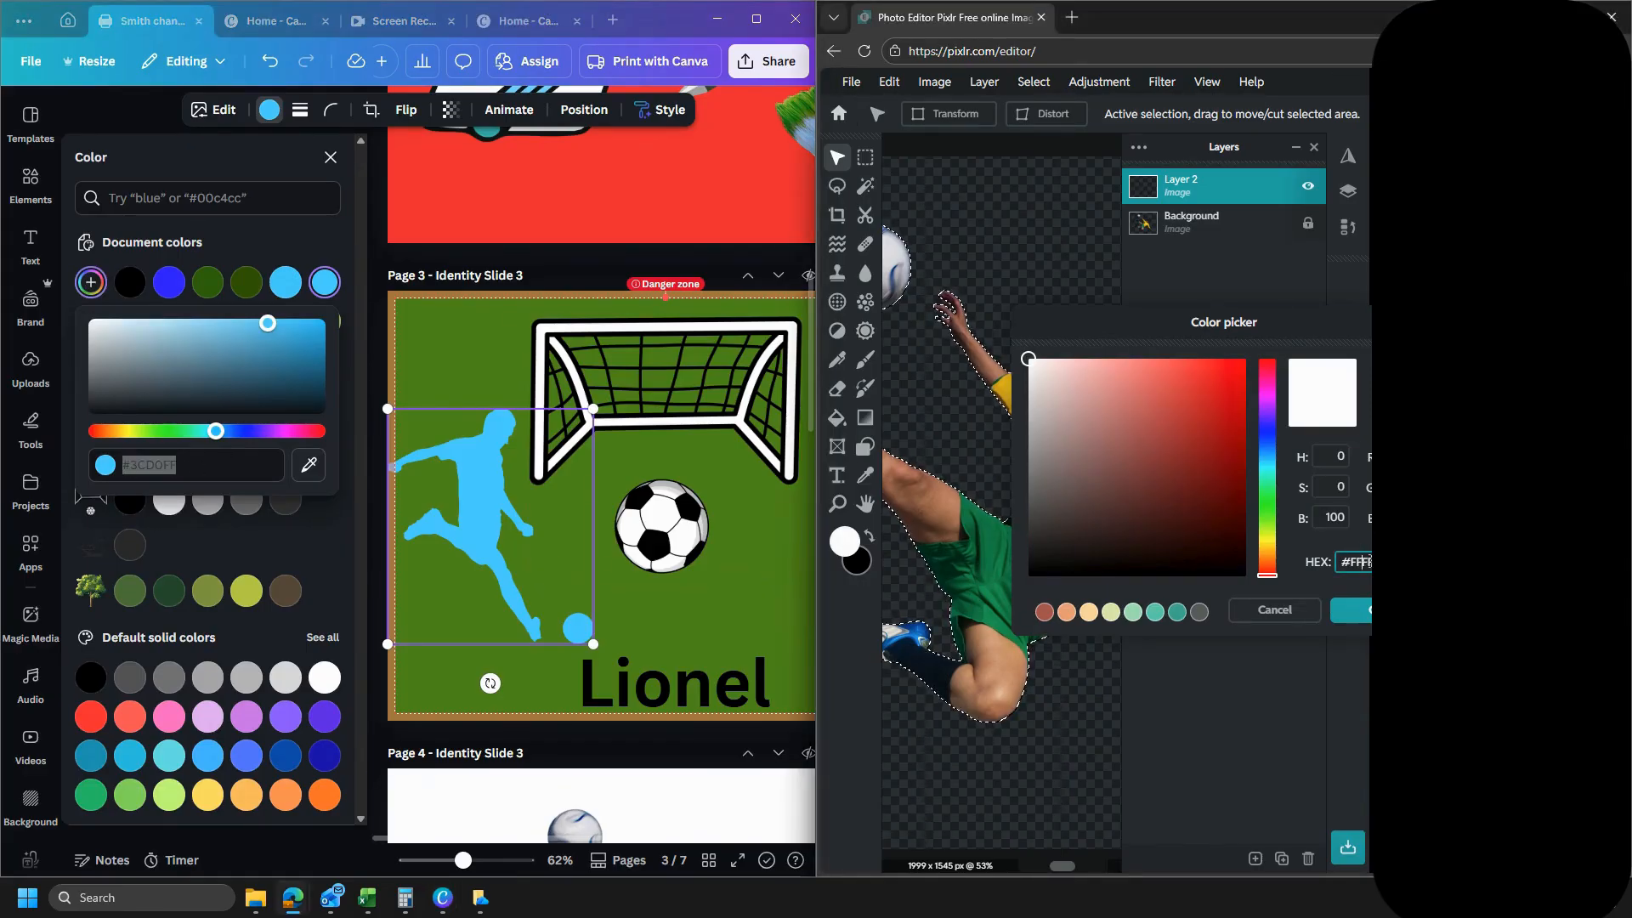
click(1575, 16)
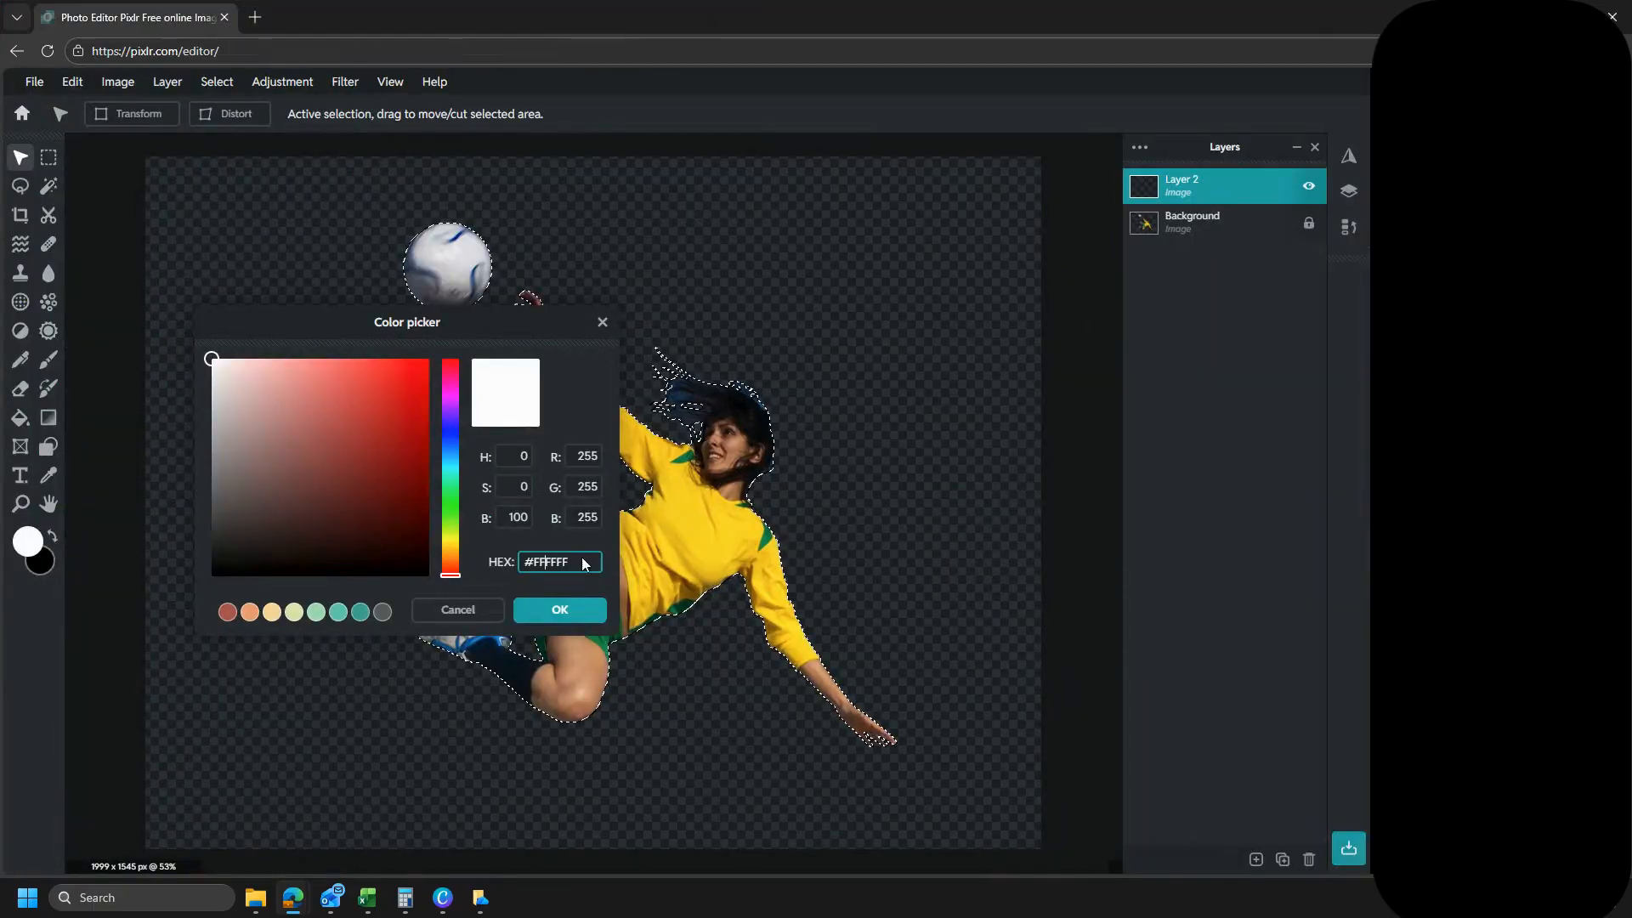
drag(568, 562, 503, 558)
key(ctrl+v)
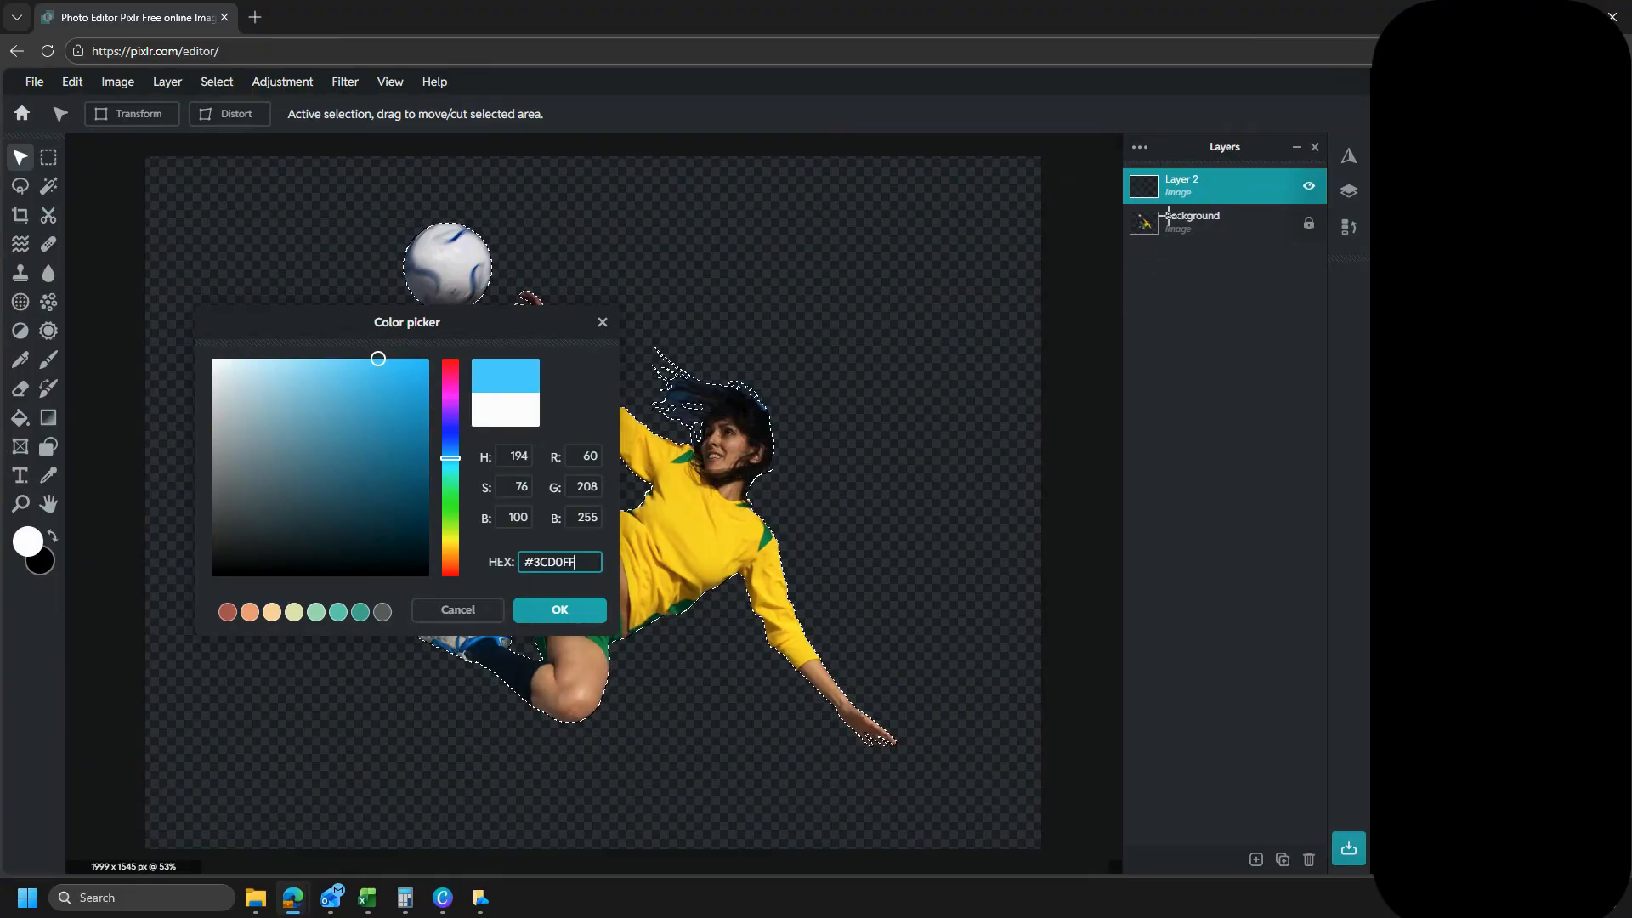
click(559, 610)
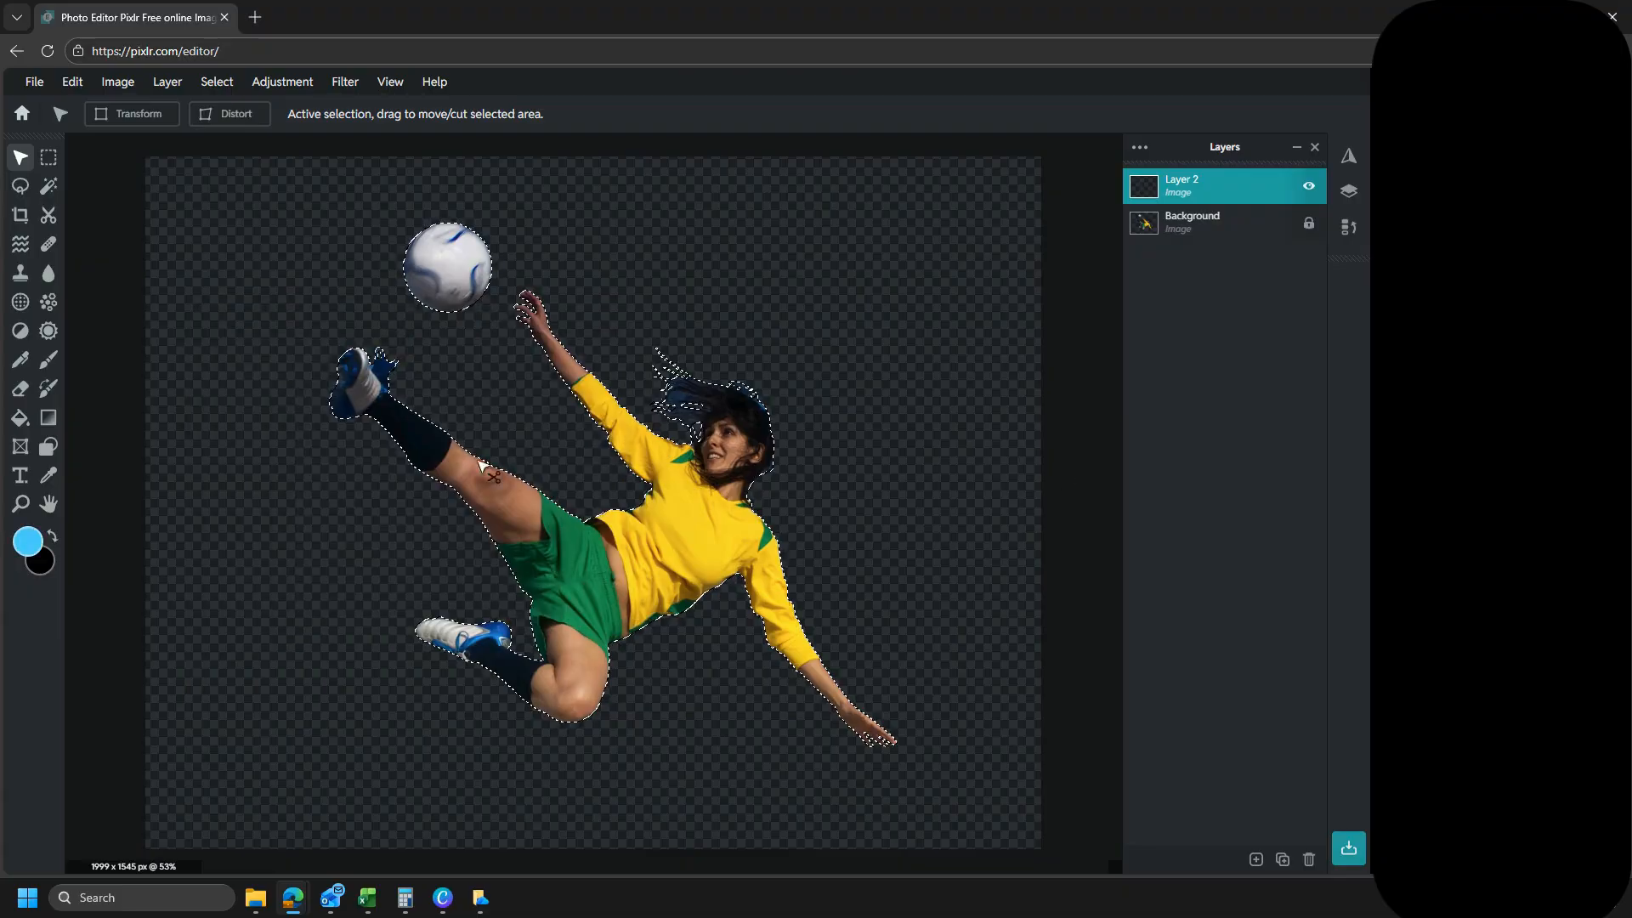
- Fill the selected player and ball with the blue foreground color on Layer 2 and clear the selection
click(20, 417)
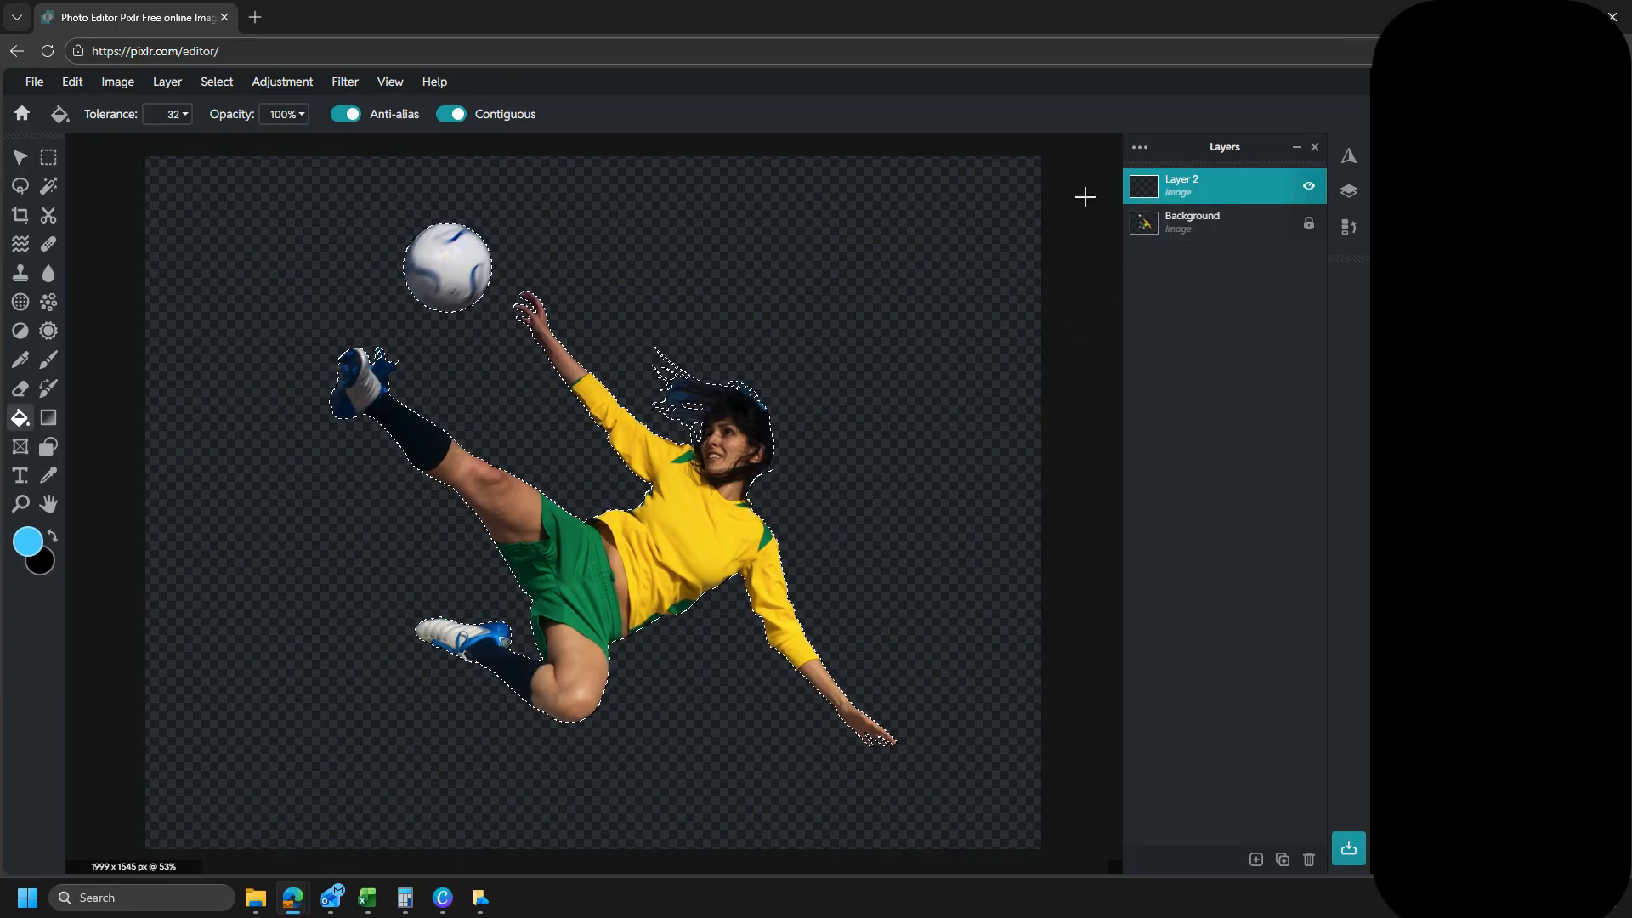
click(700, 511)
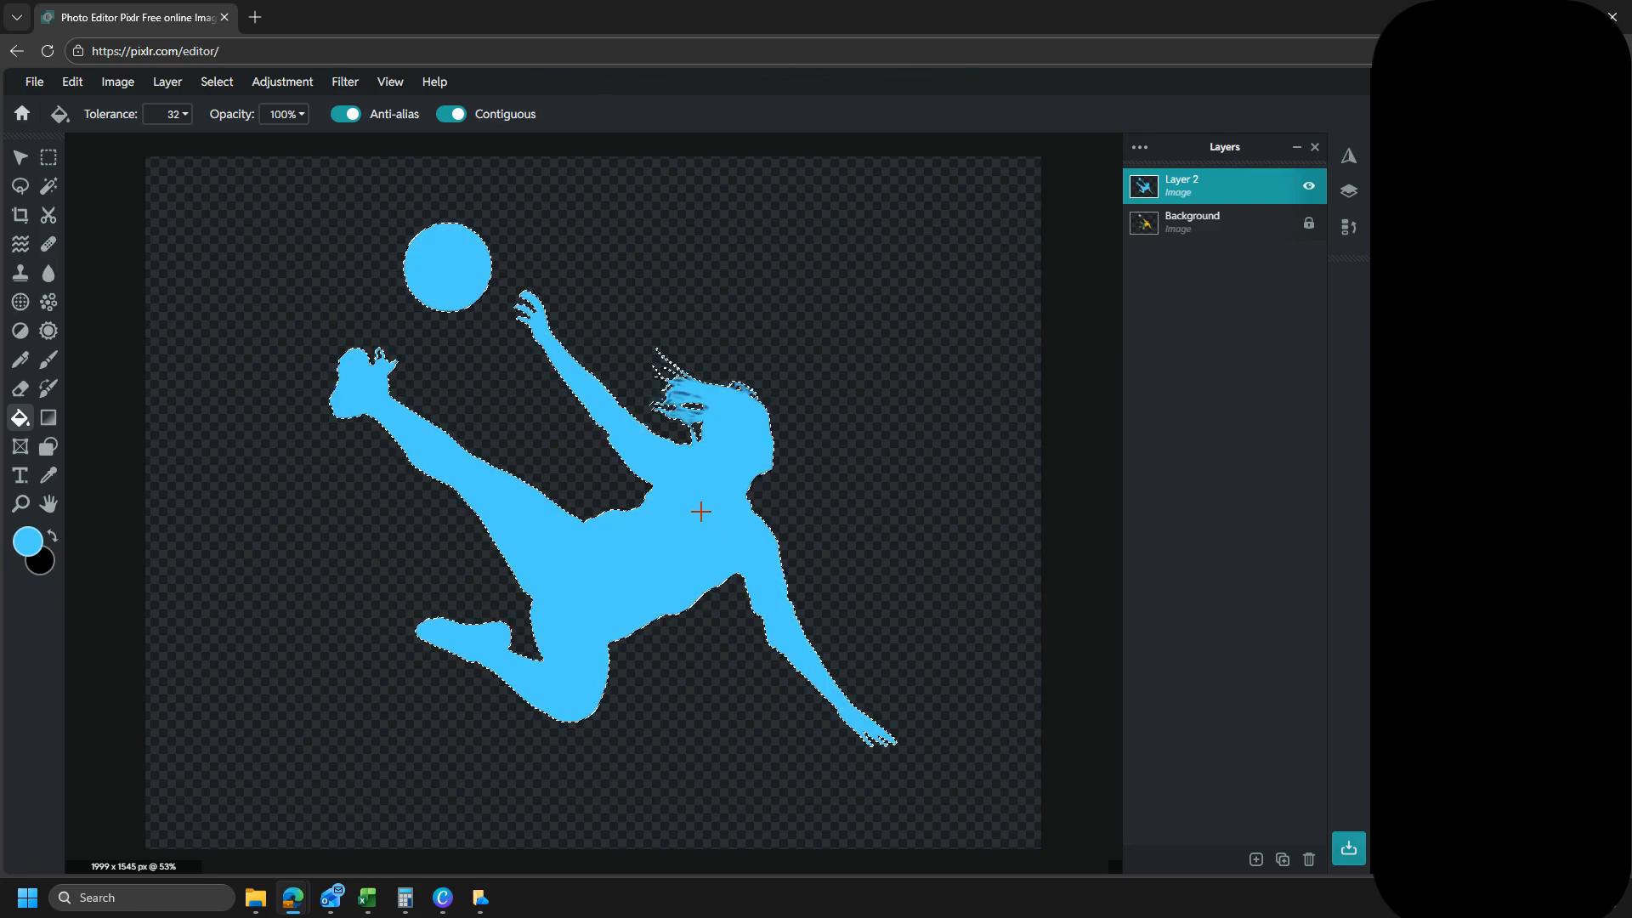
click(36, 82)
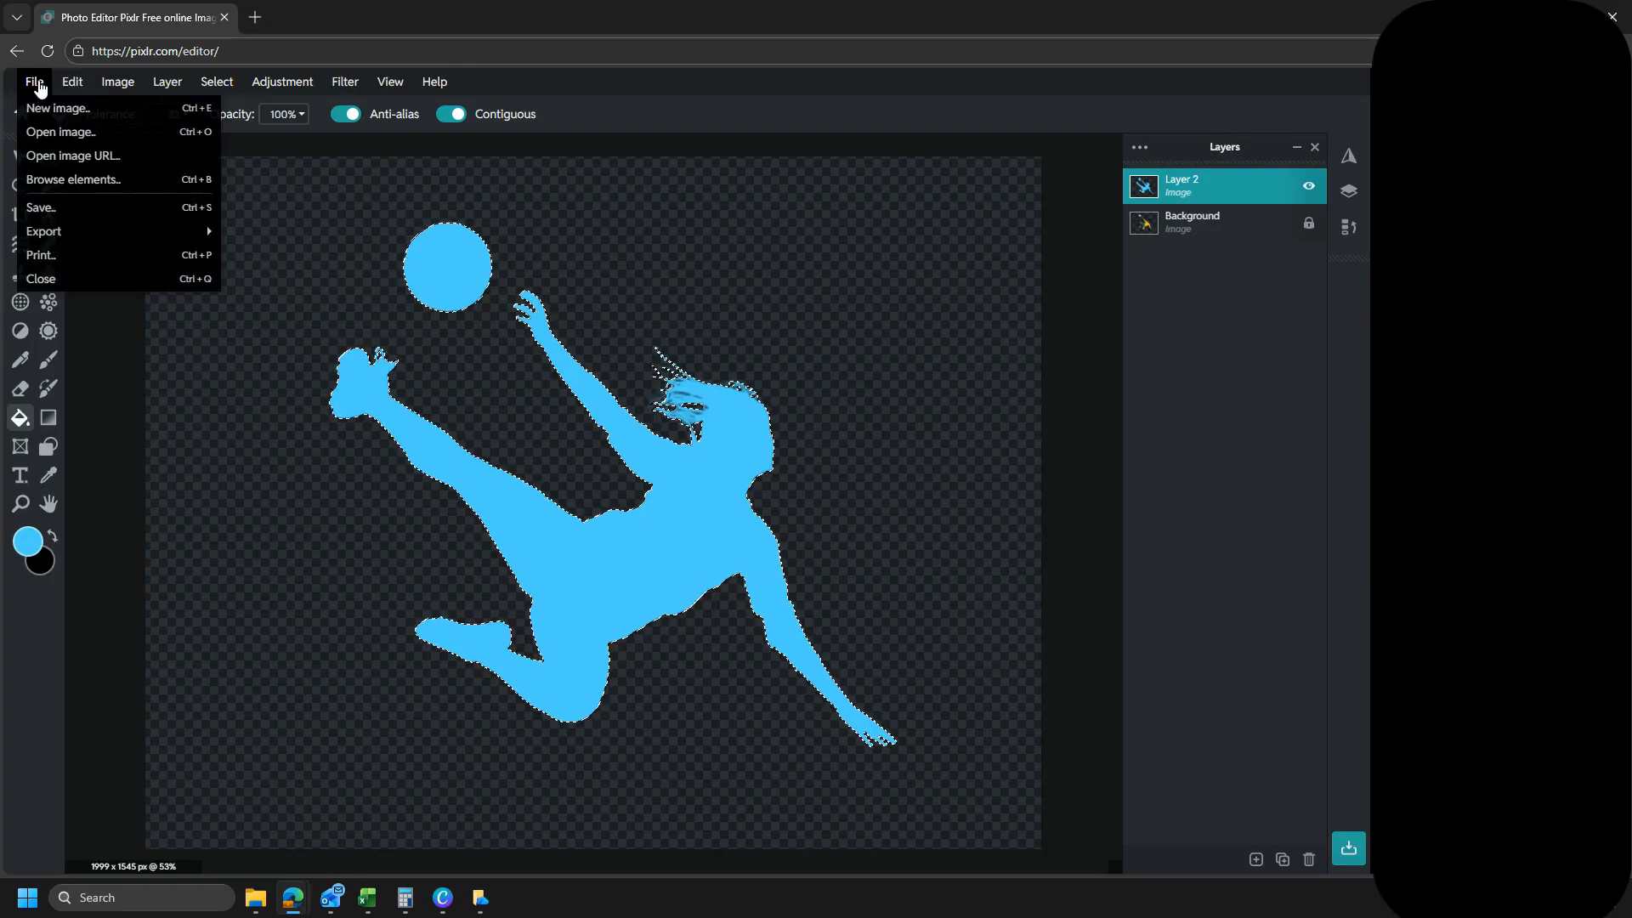
click(216, 82)
click(216, 83)
click(223, 177)
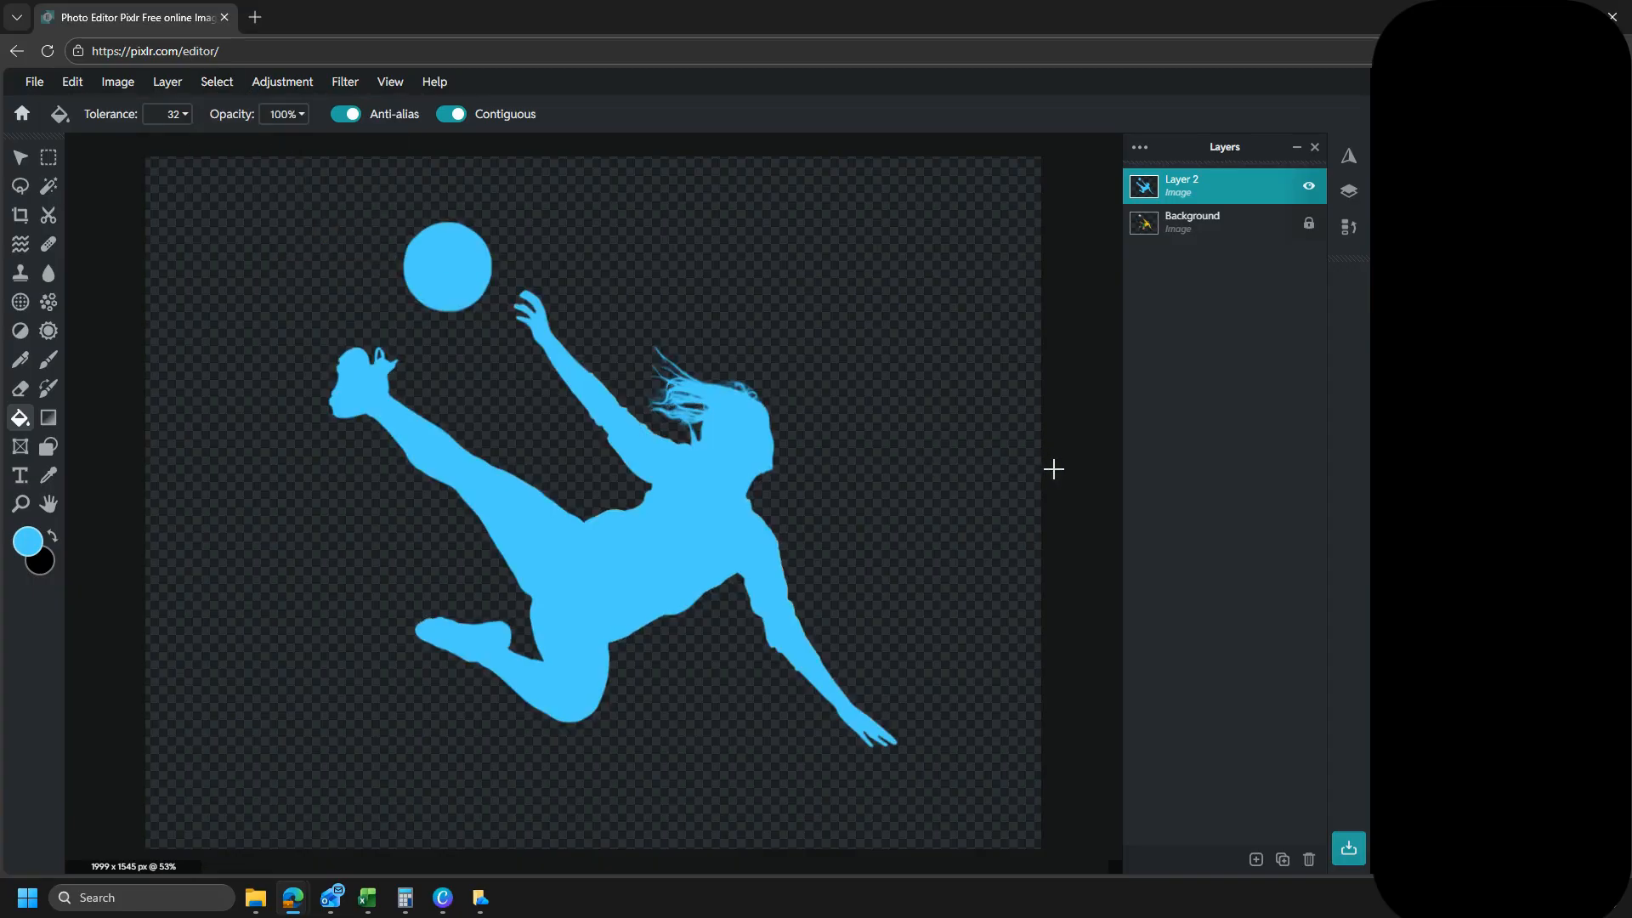
- Capture a screen snip of the blue player and ball, switch to a maximized Canva window and paste it onto page 3
key(super+shift+s)
drag(945, 772, 303, 222)
mouse_move(297, 911)
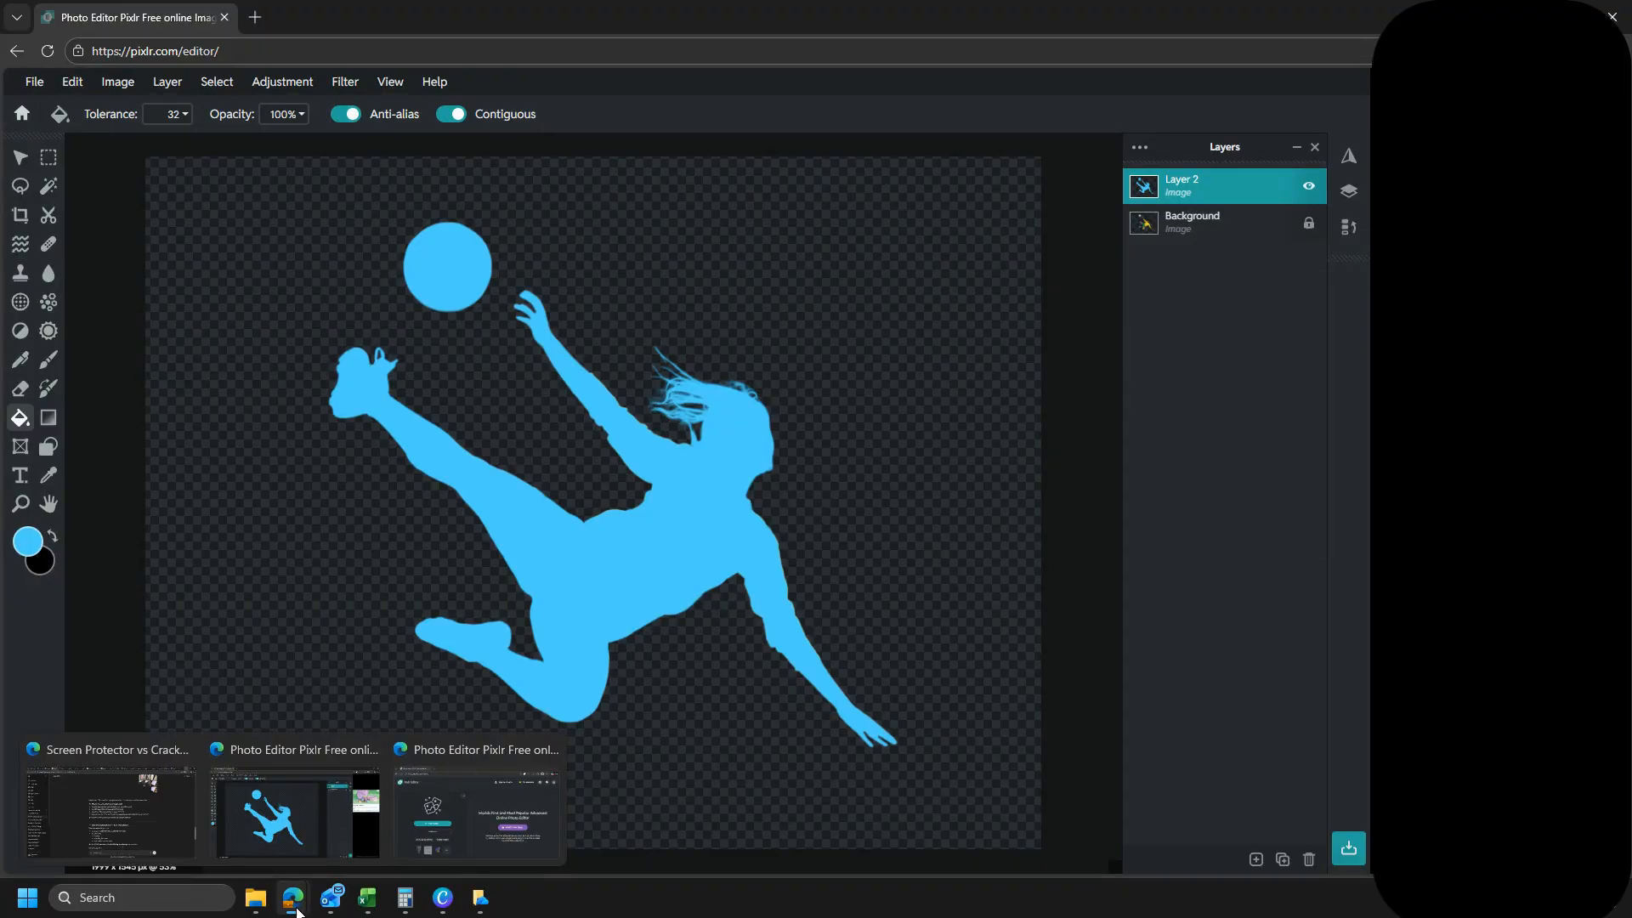
click(443, 898)
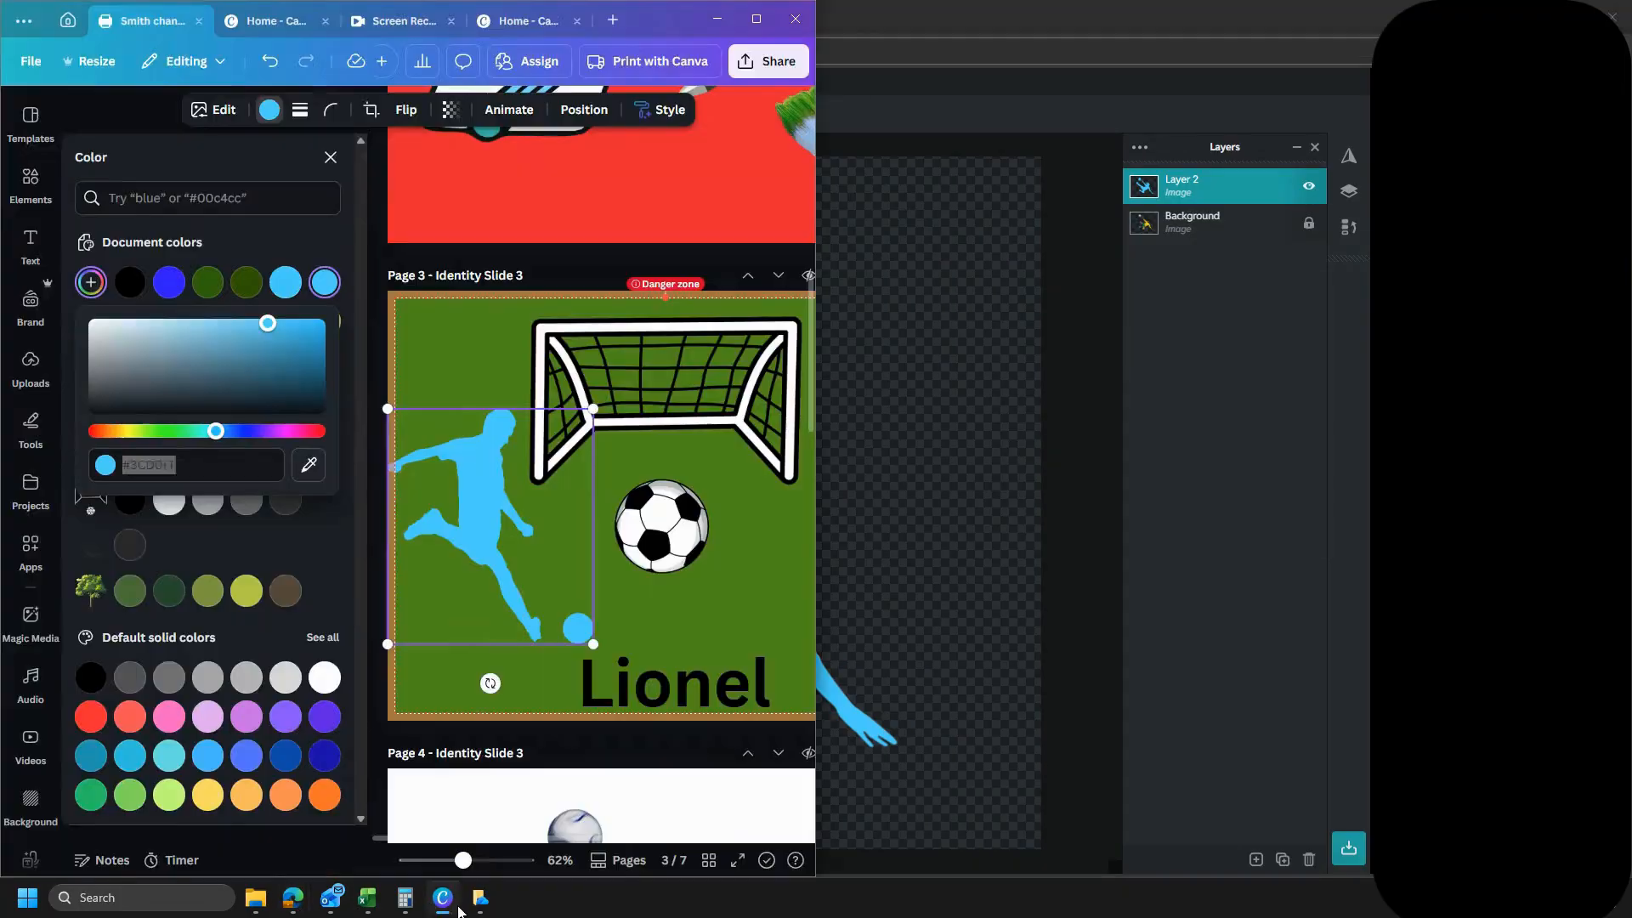
click(756, 18)
click(1013, 541)
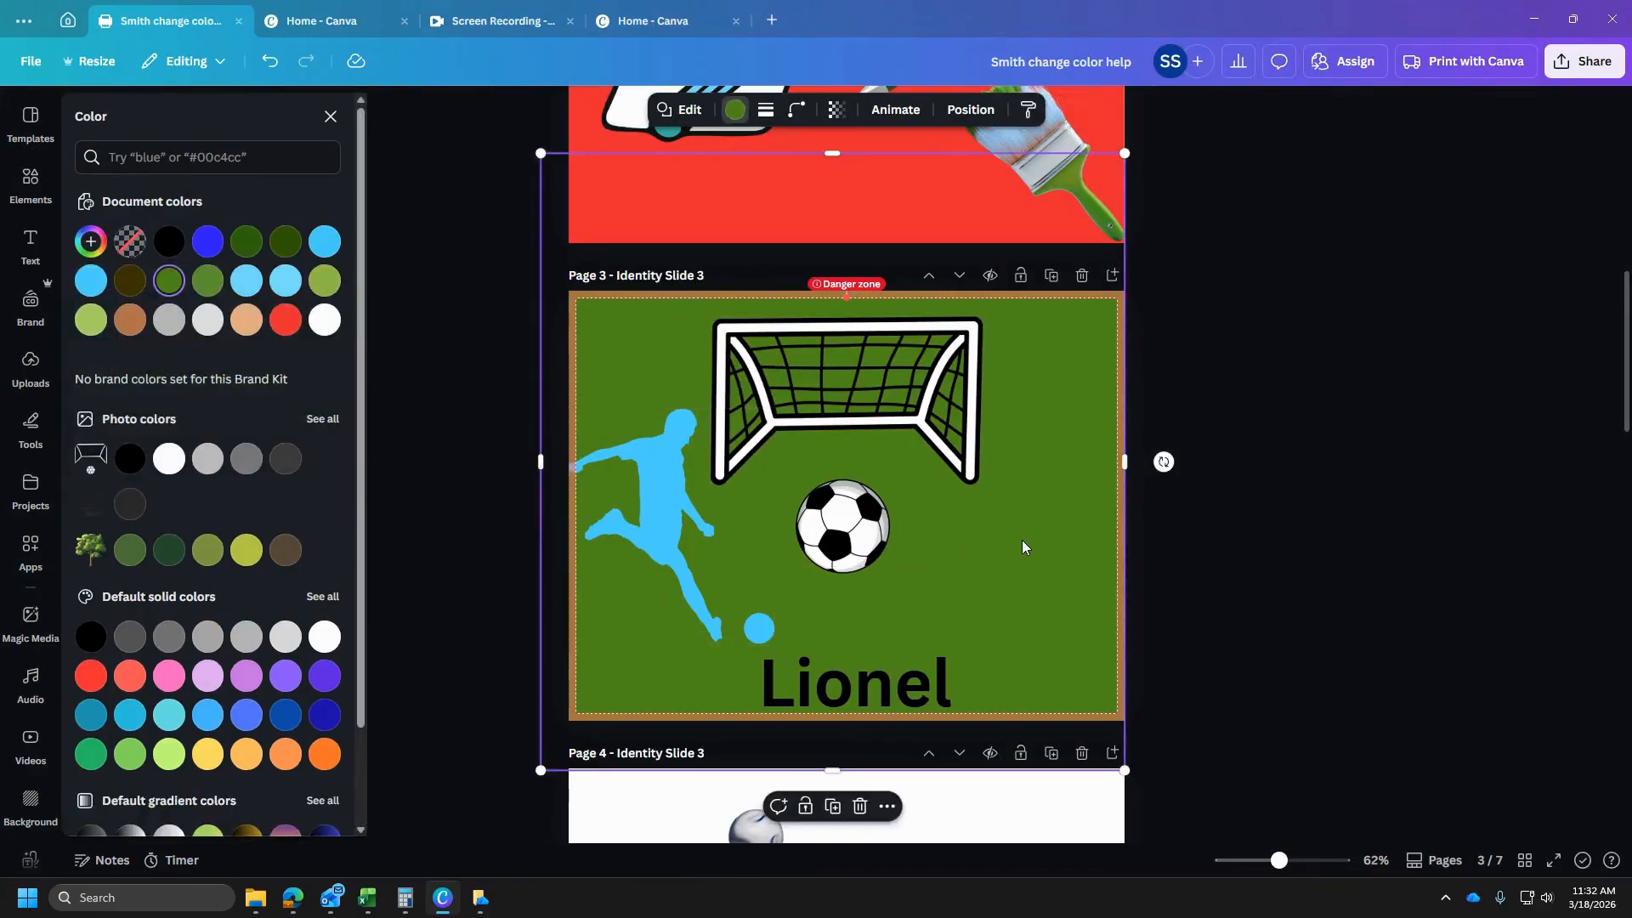
key(ctrl+v)
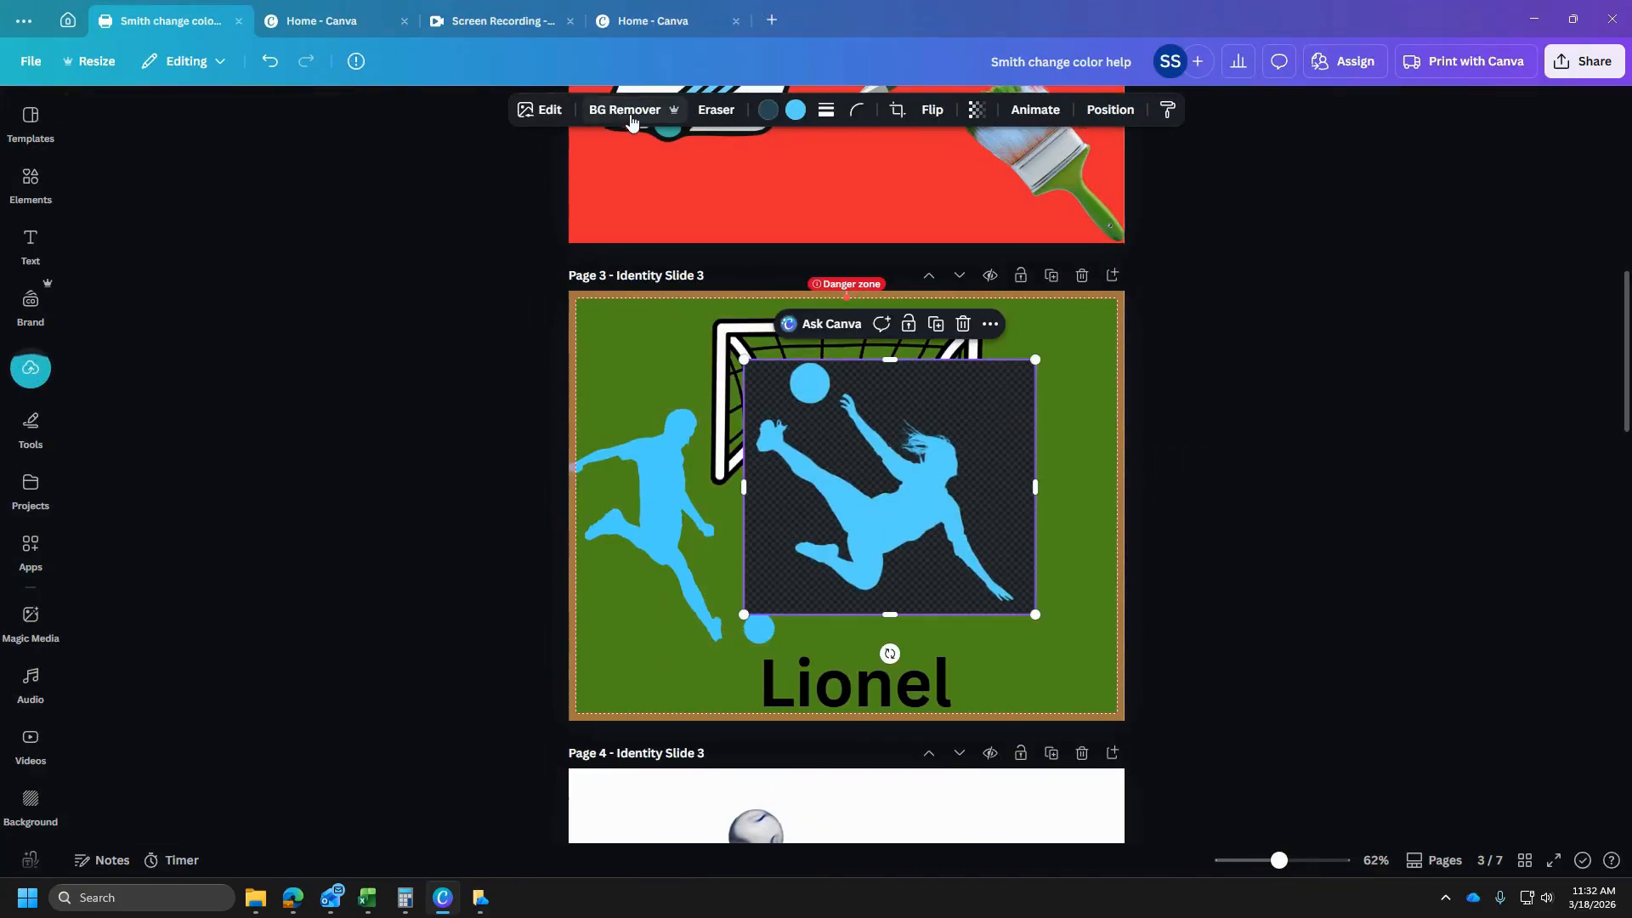
- Remove the pasted snip's background and enlarge the silhouette across the goal and soccer ball on page 3
click(629, 111)
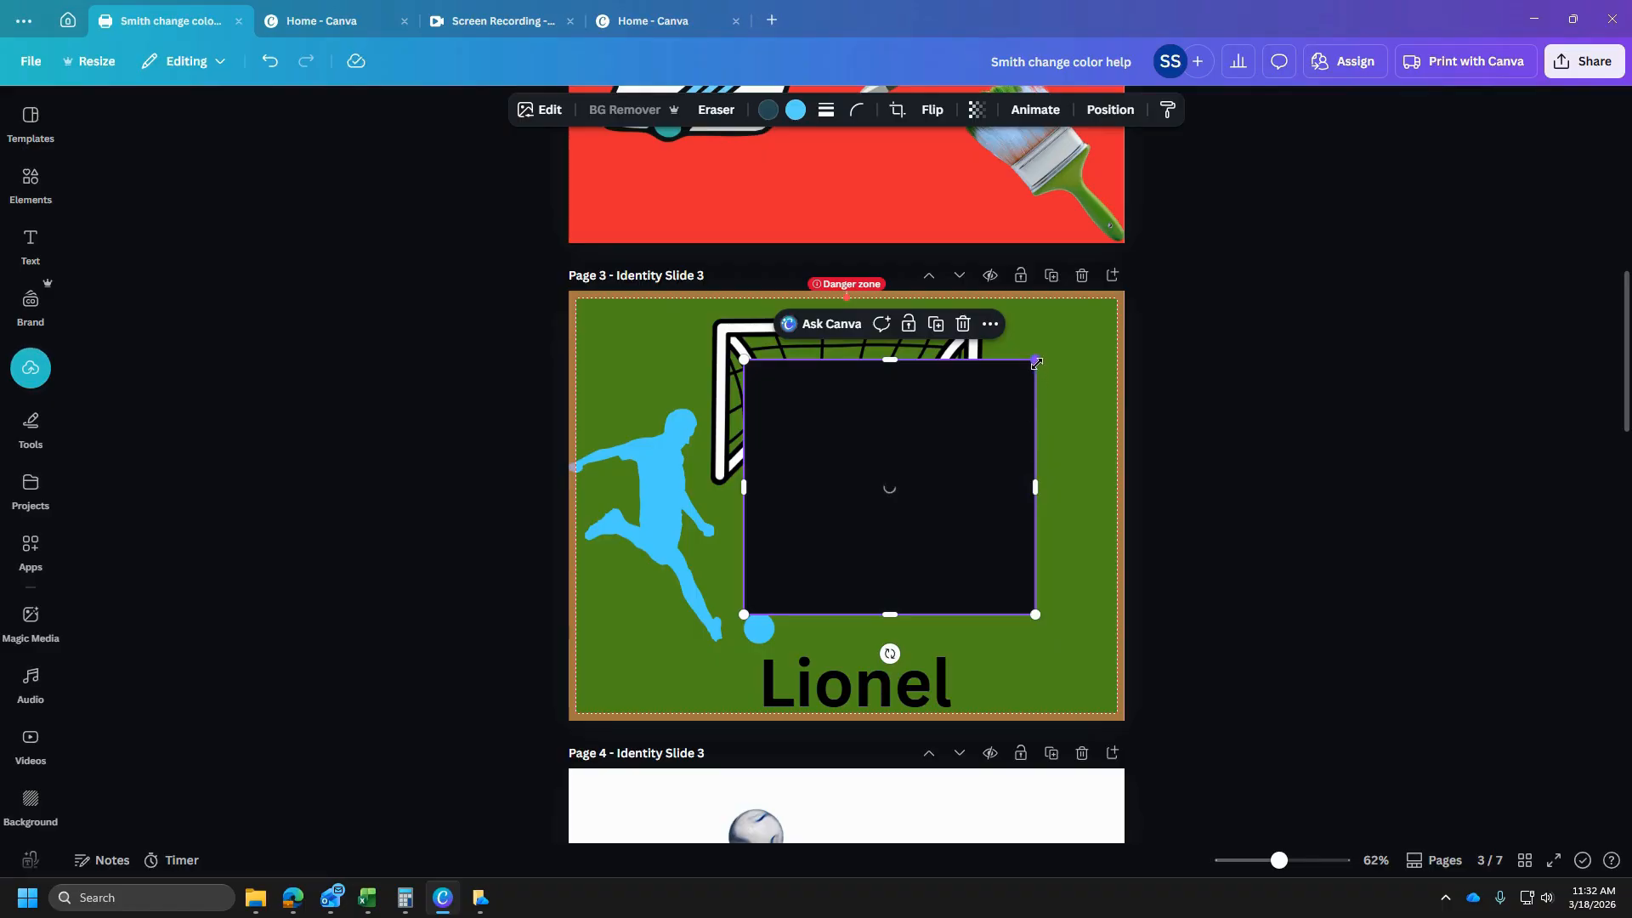
drag(746, 616, 689, 697)
drag(801, 575, 912, 518)
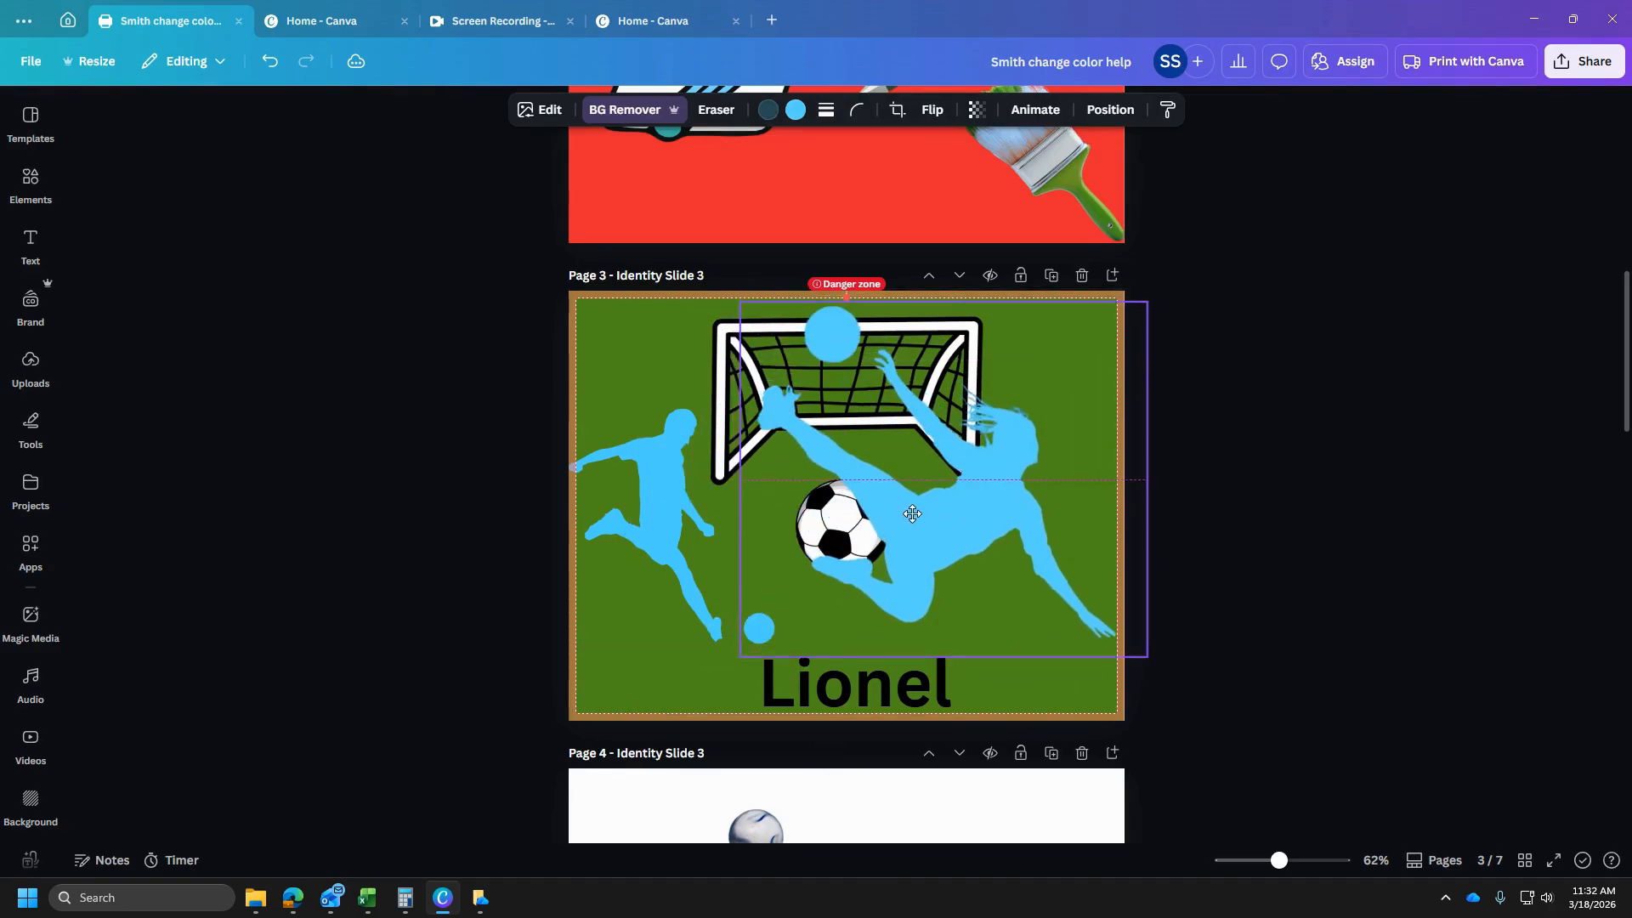
click(1044, 696)
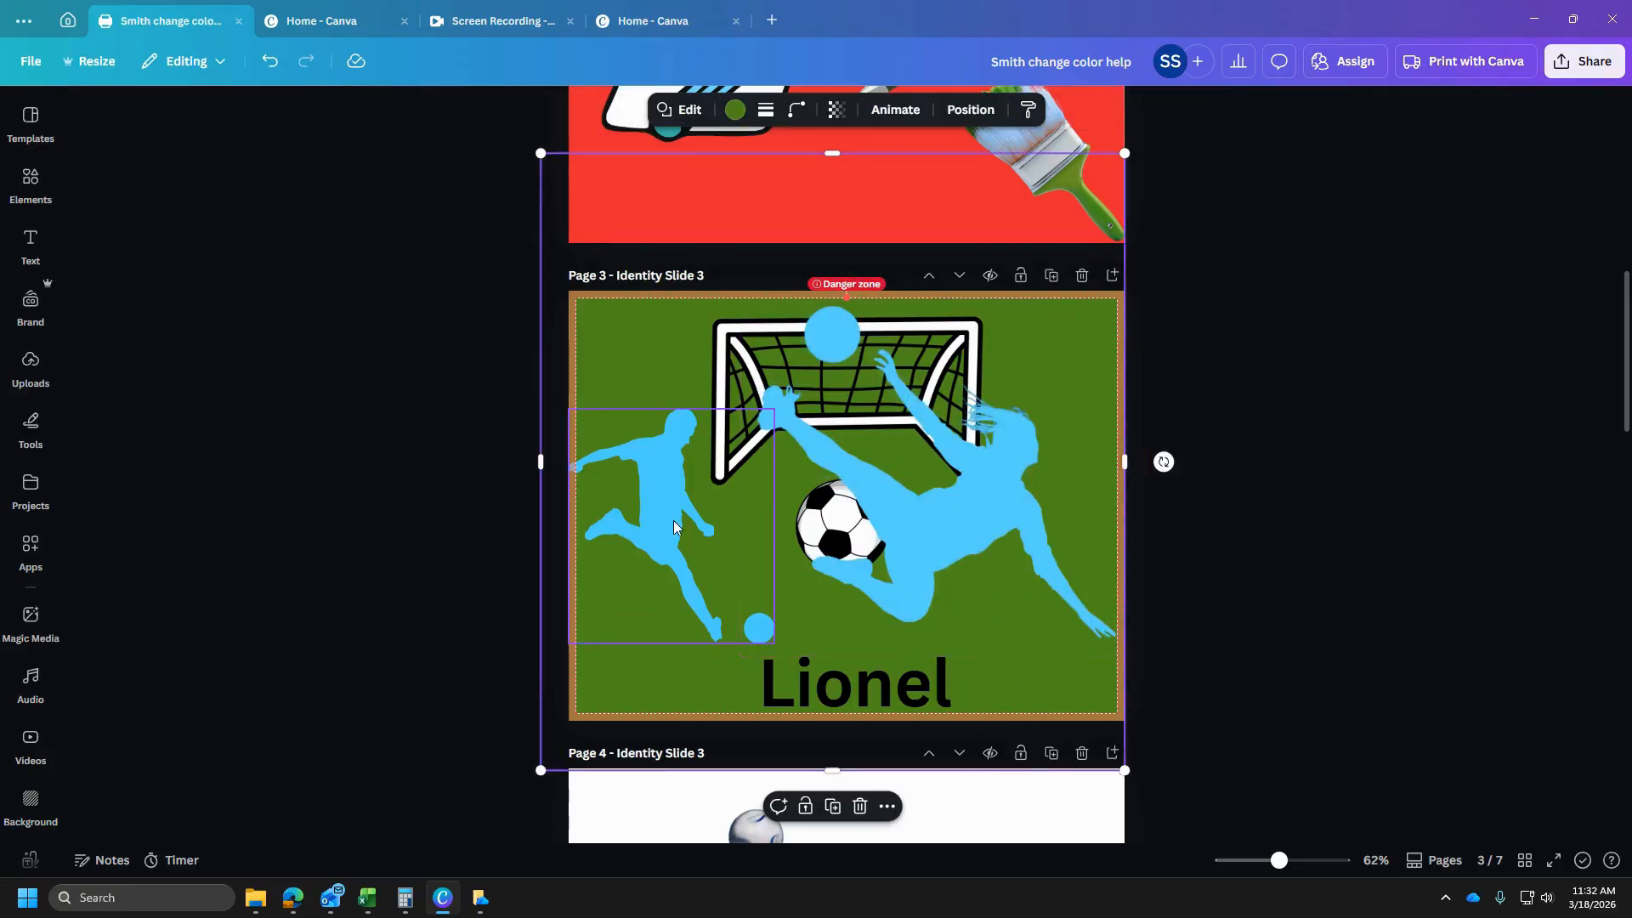